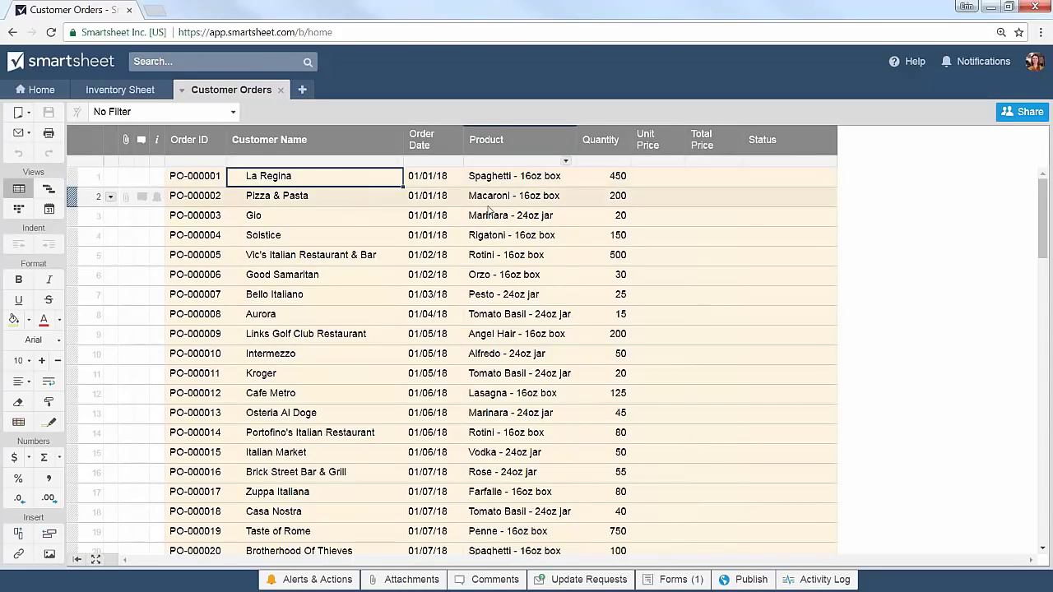
Step: Open the Customer Order Form from the Customer Orders sheet, review its fields, and close it
left_click(613, 179)
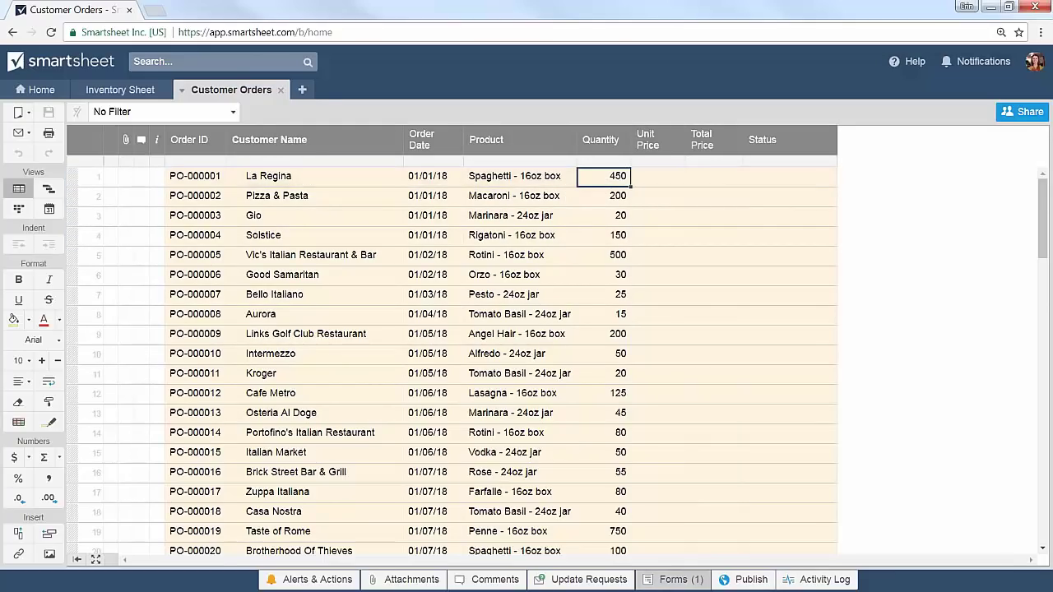
left_click(673, 579)
left_click(409, 278)
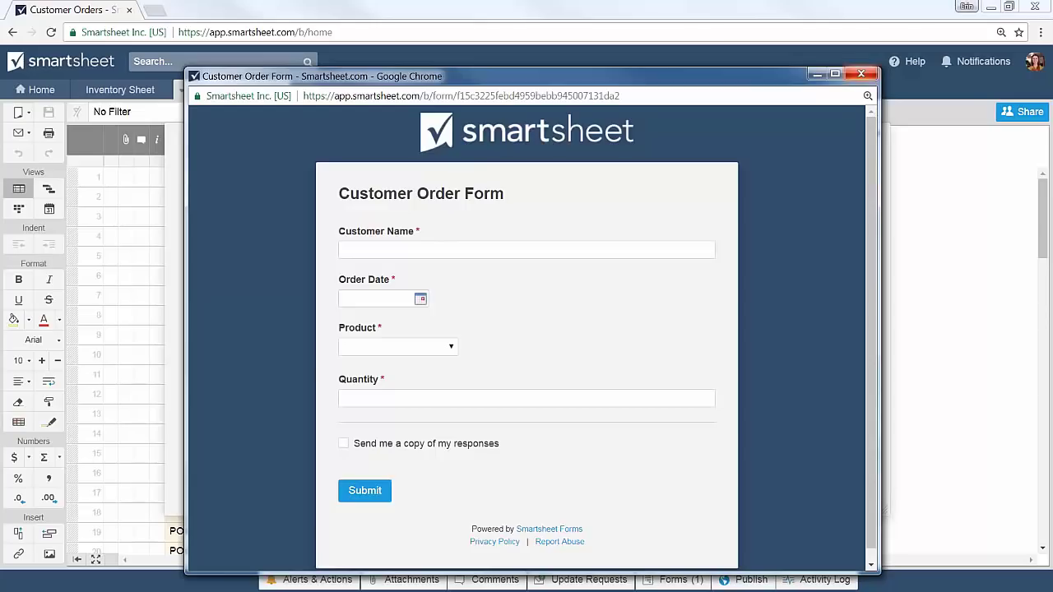
left_click(860, 74)
left_click(877, 134)
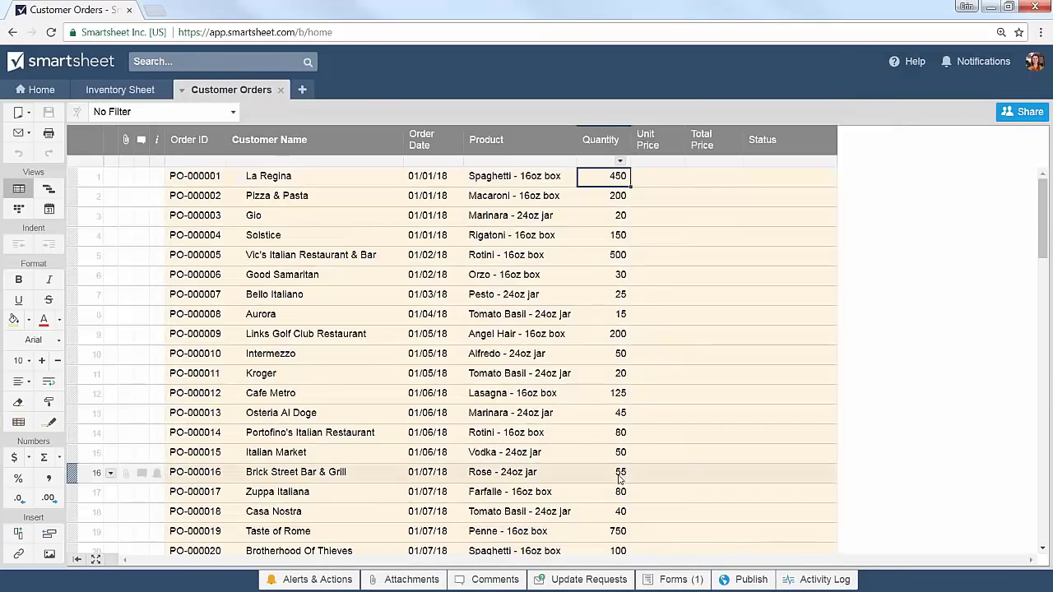
Step: Switch to the Inventory Sheet and select the Total Ordered cell for Spaghetti - 16oz box
left_click(125, 90)
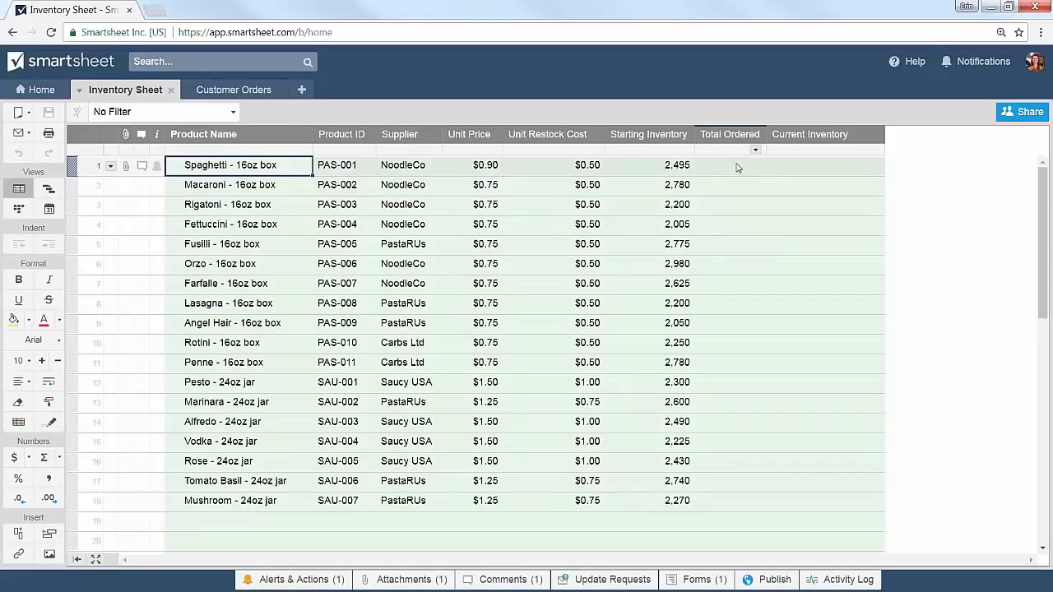
left_click(717, 167)
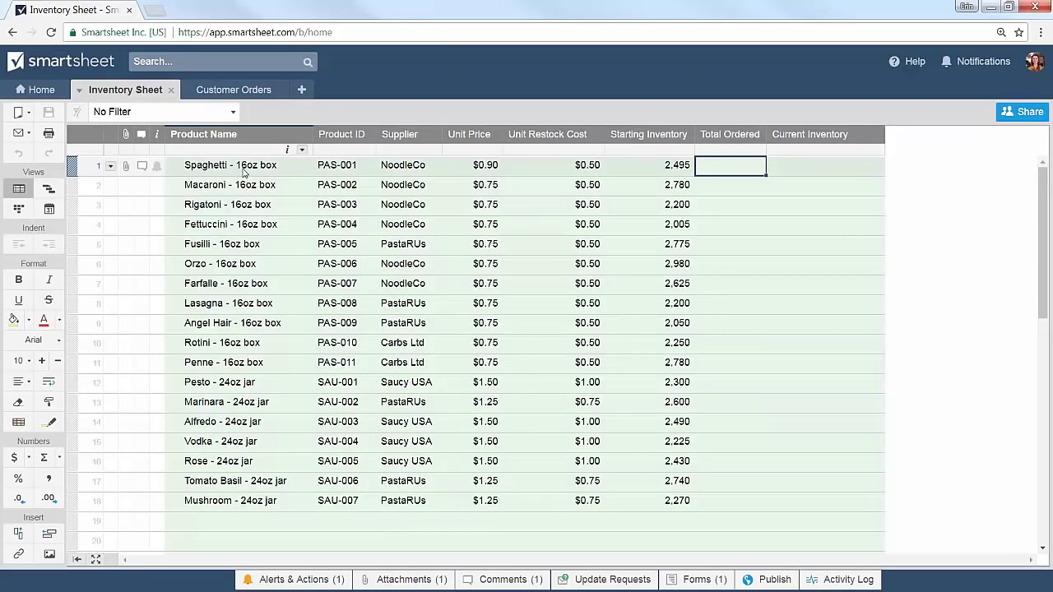
left_click(658, 172)
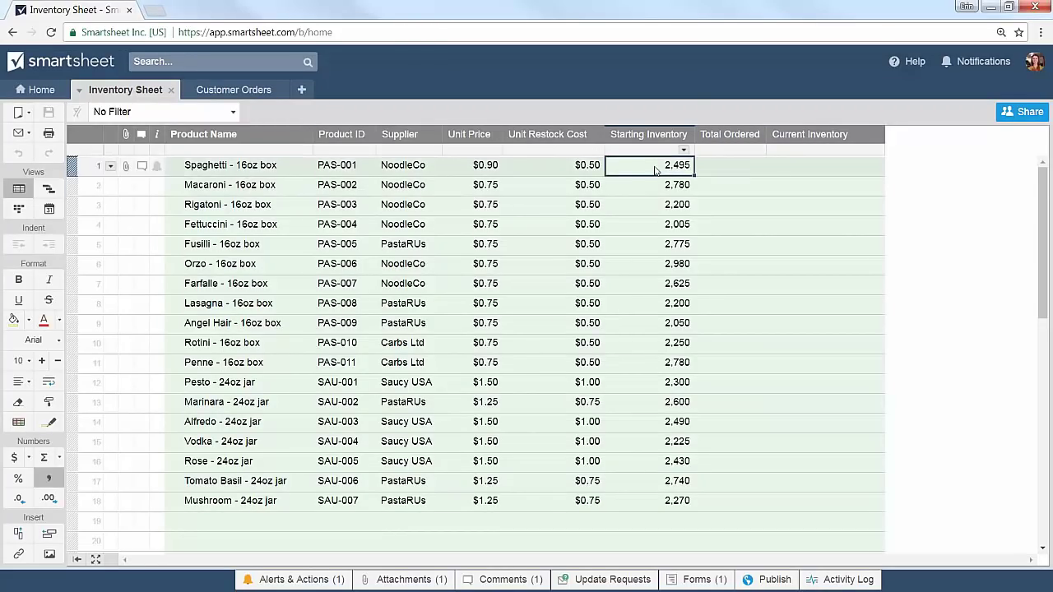
left_click(709, 170)
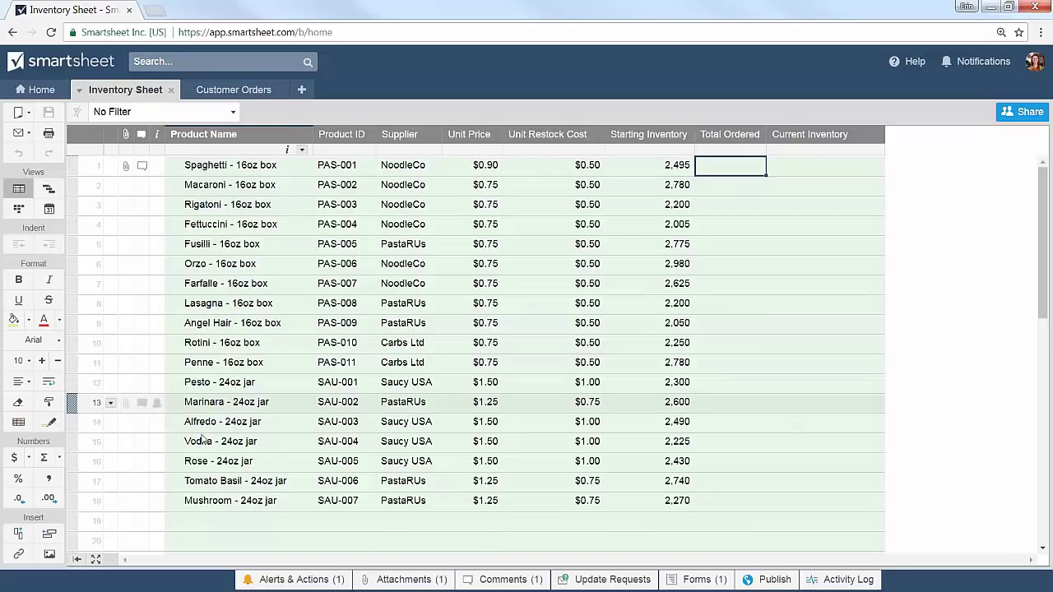
type("=")
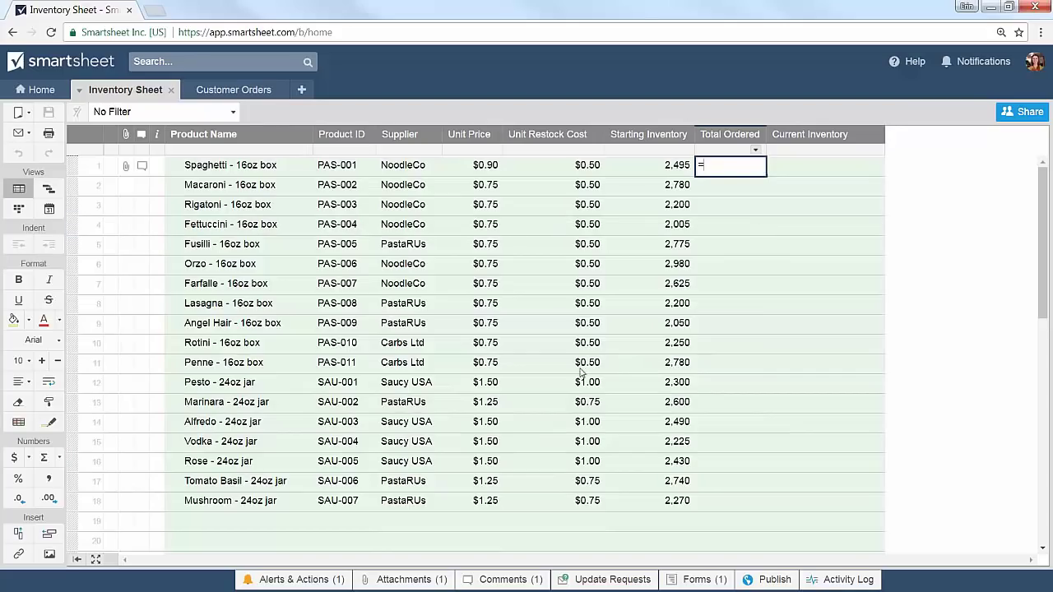
left_click(60, 459)
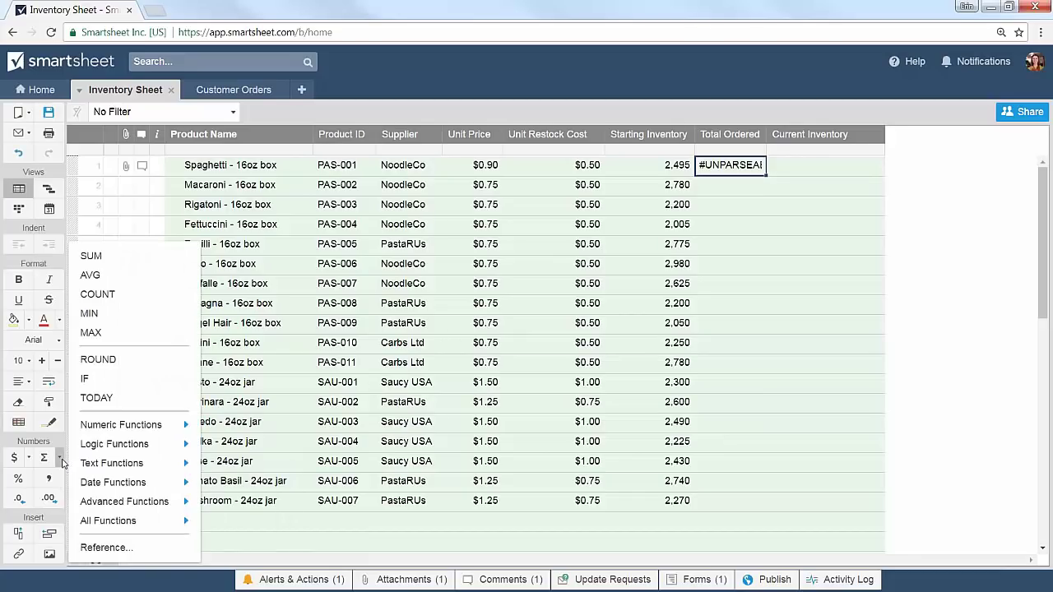
mouse_move(87, 466)
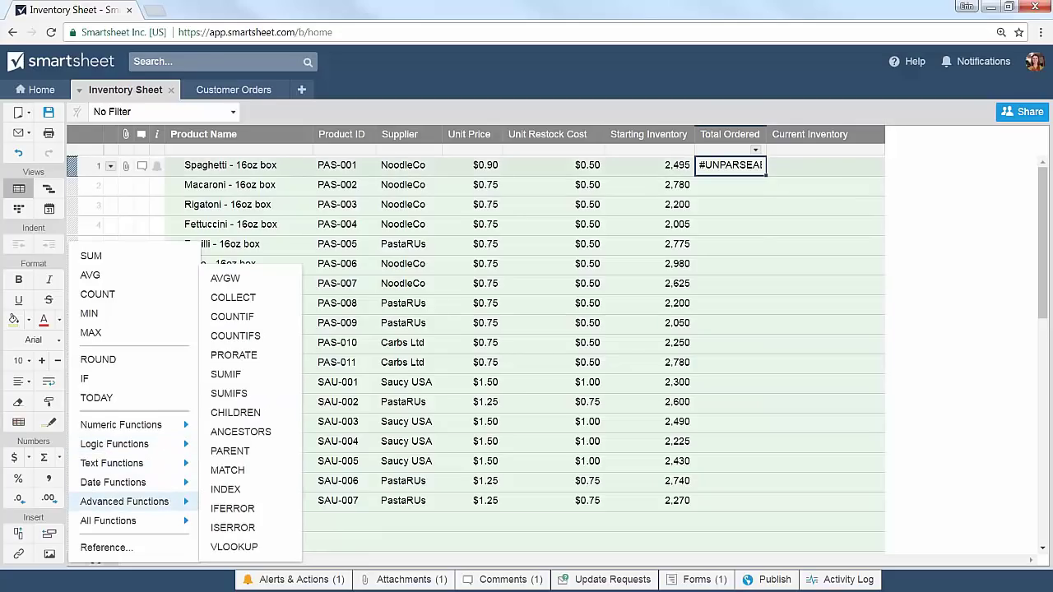
Step: Start a SUMIF formula in the Total Ordered cell for Spaghetti - 16oz box
left_click(730, 165)
type("=")
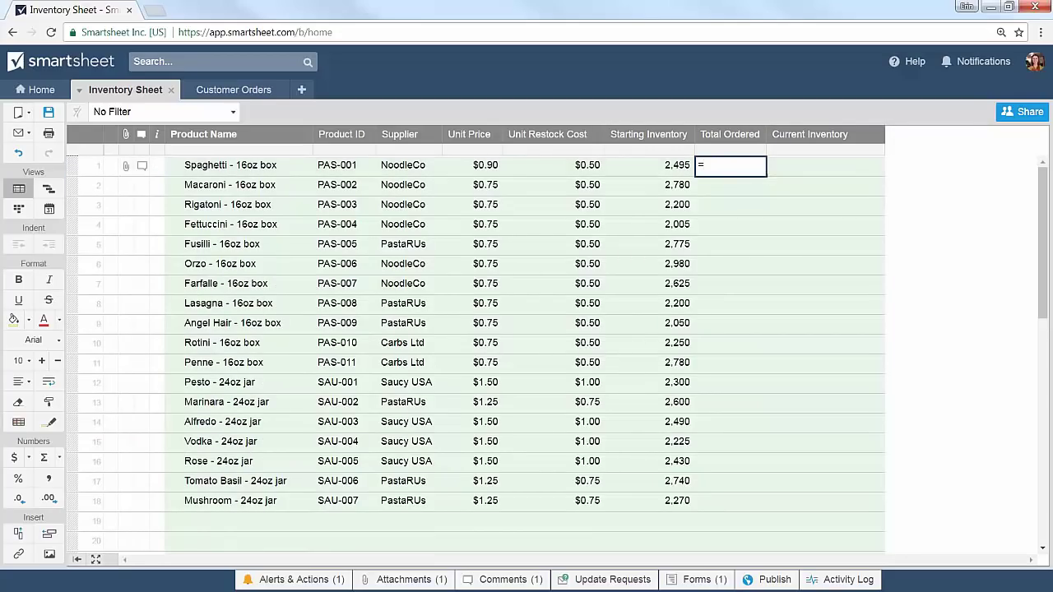
type("sum")
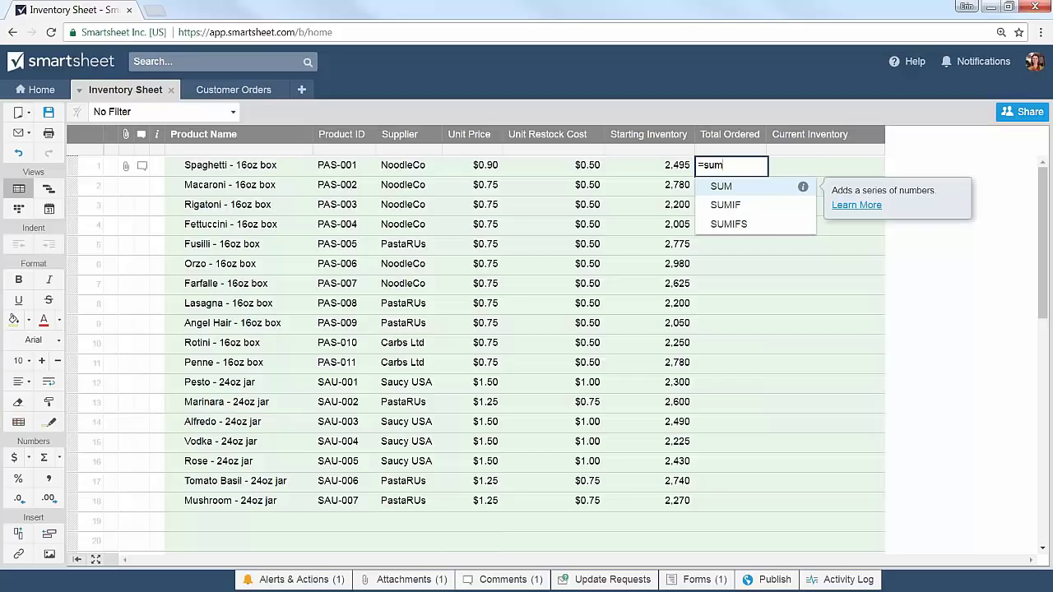
left_click(741, 207)
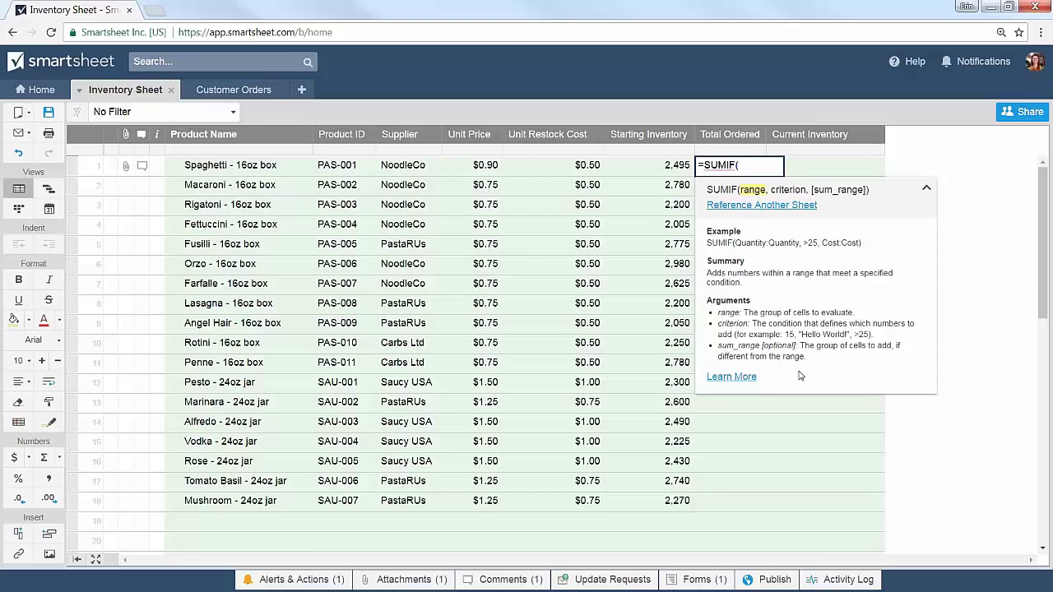
Step: Start a cross-sheet reference for the SUMIF range, search for "customer order" and choose the Customer Orders sheet
left_click(774, 211)
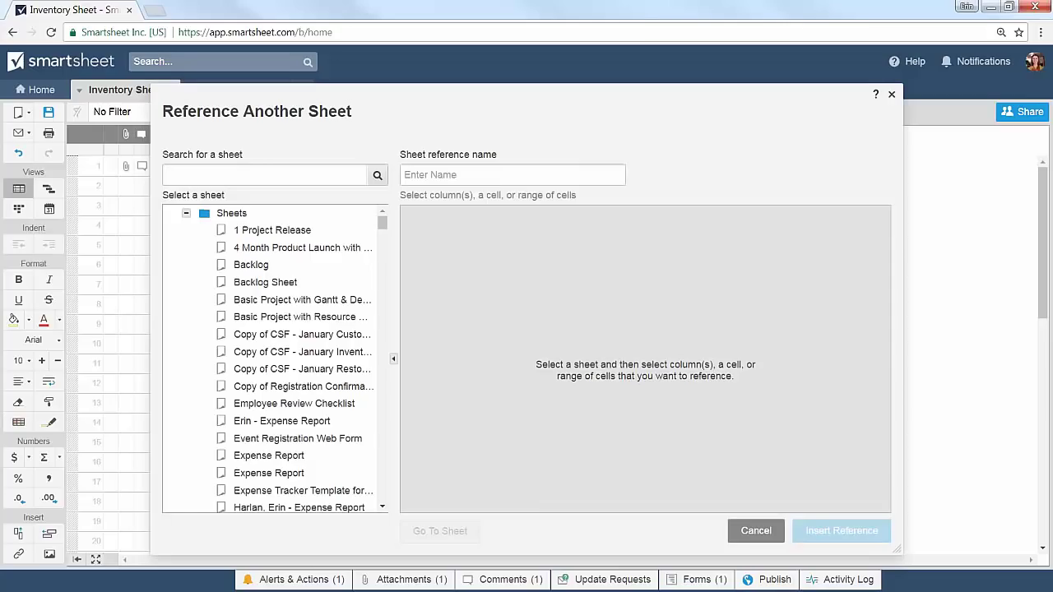
type("customer order")
key("Return")
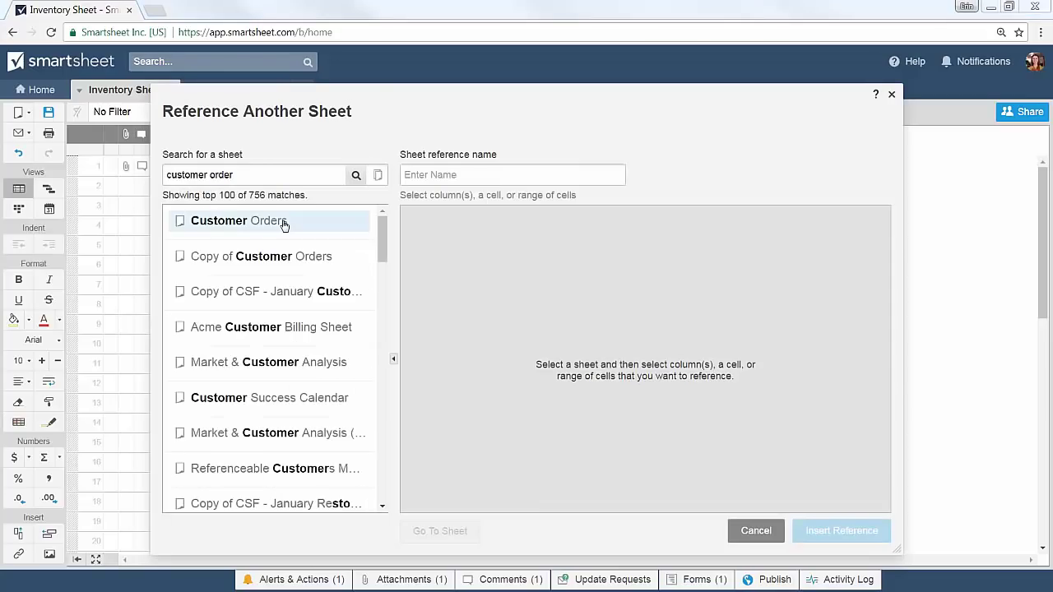
left_click(374, 221)
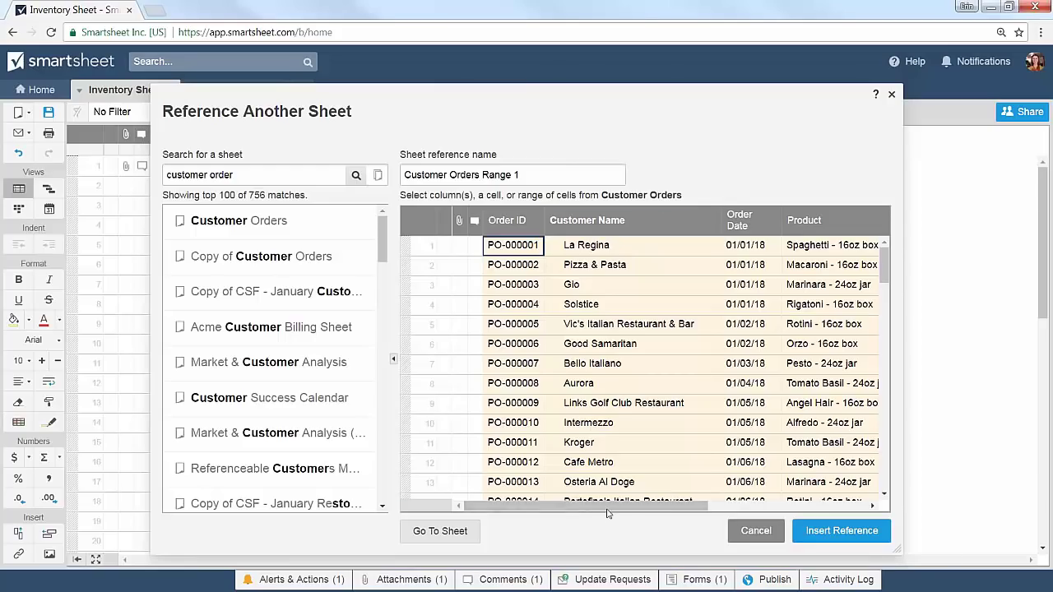
Step: Select the entire Product column of Customer Orders as the referenced range
scroll(617, 511, "right", 2)
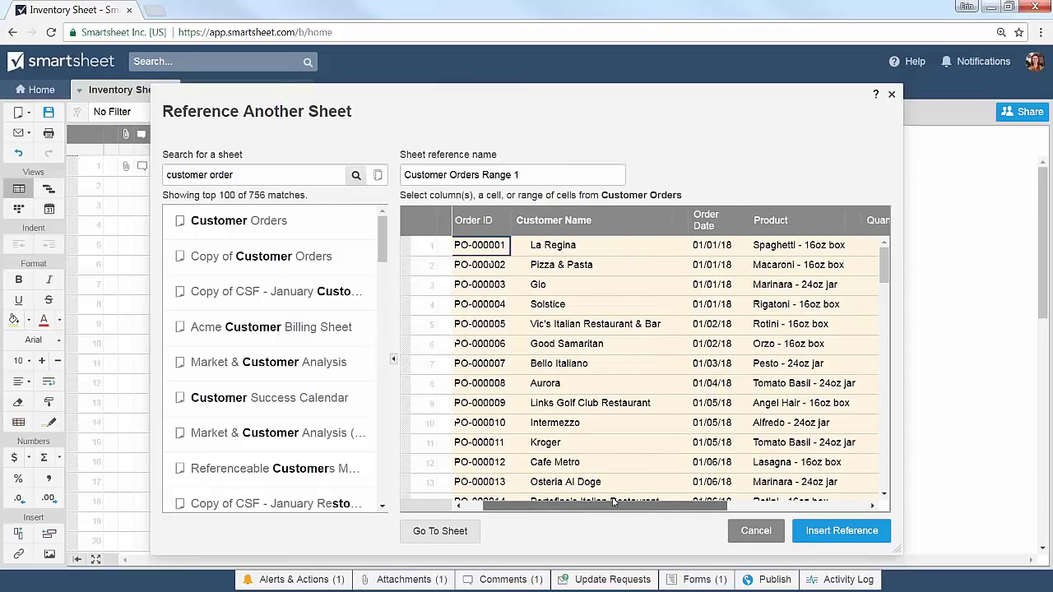
left_click_drag(613, 503, 676, 506)
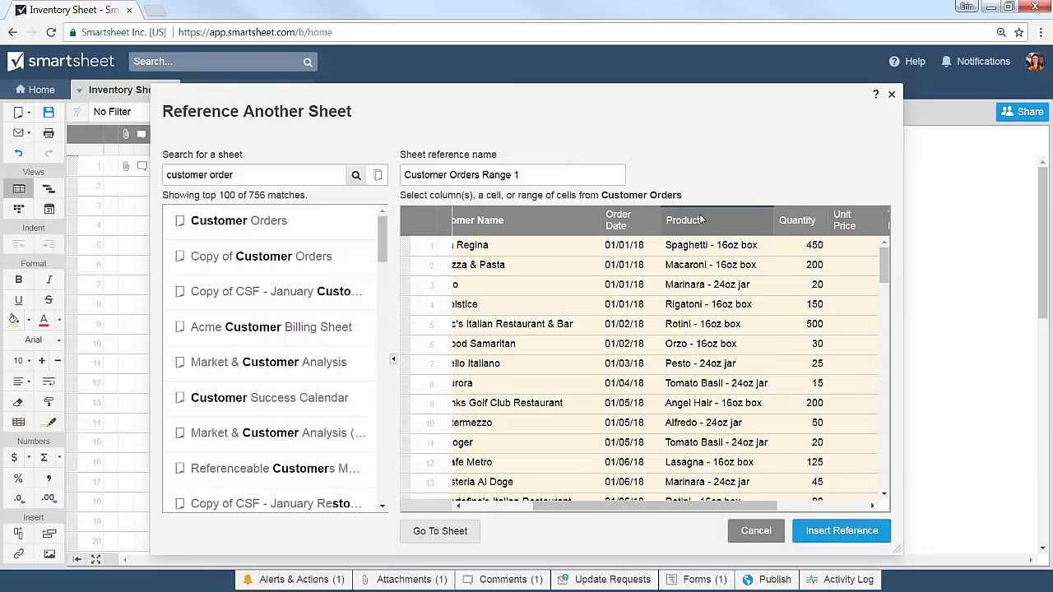
left_click(720, 251)
left_click_drag(721, 253, 736, 438)
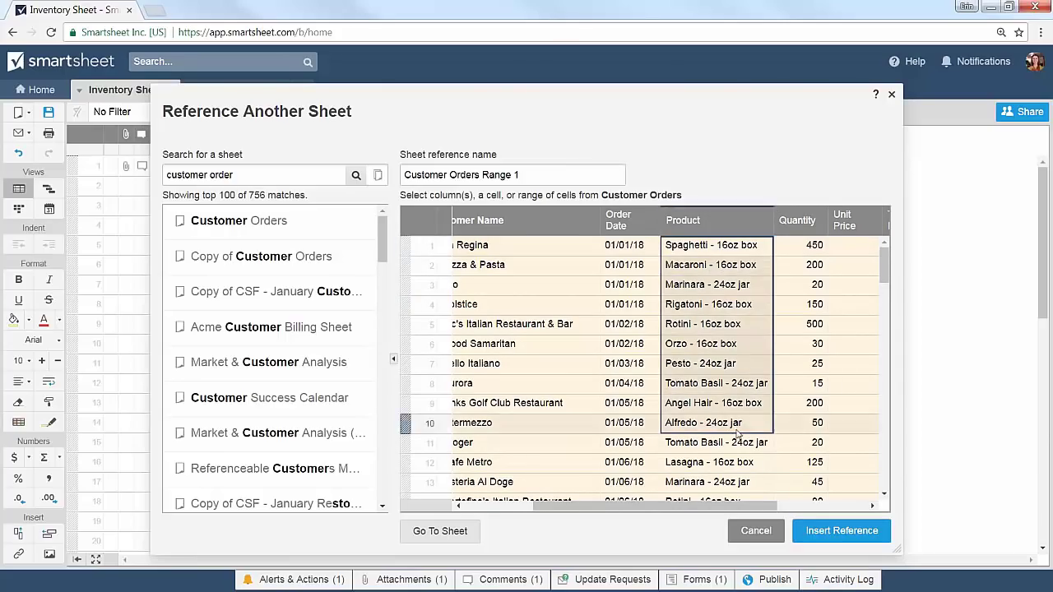
left_click(735, 220)
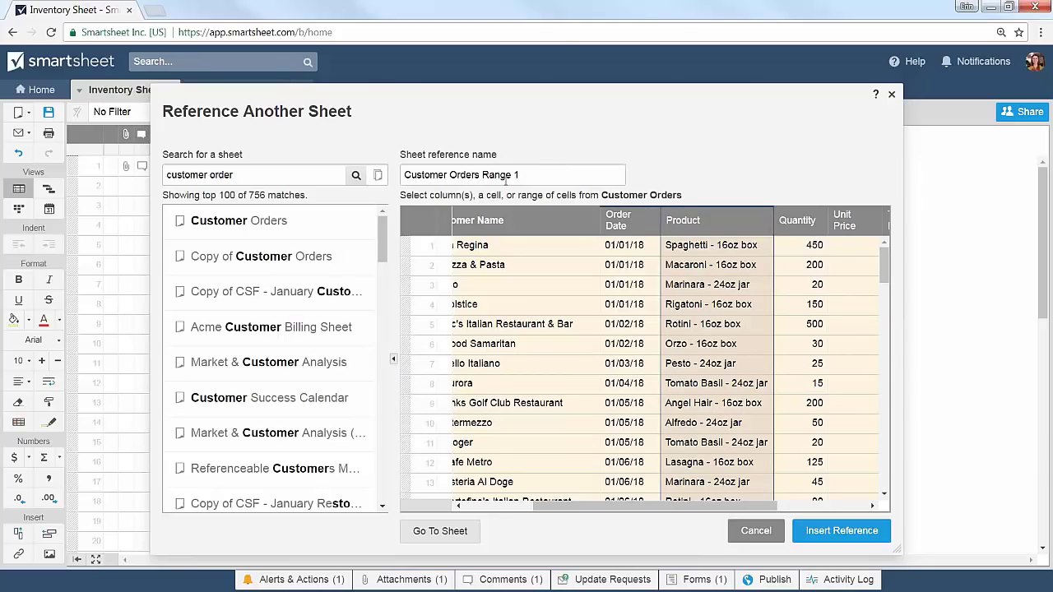
Step: Name the sheet reference "Customer Product" and insert it into the formula
left_click_drag(520, 175, 402, 171)
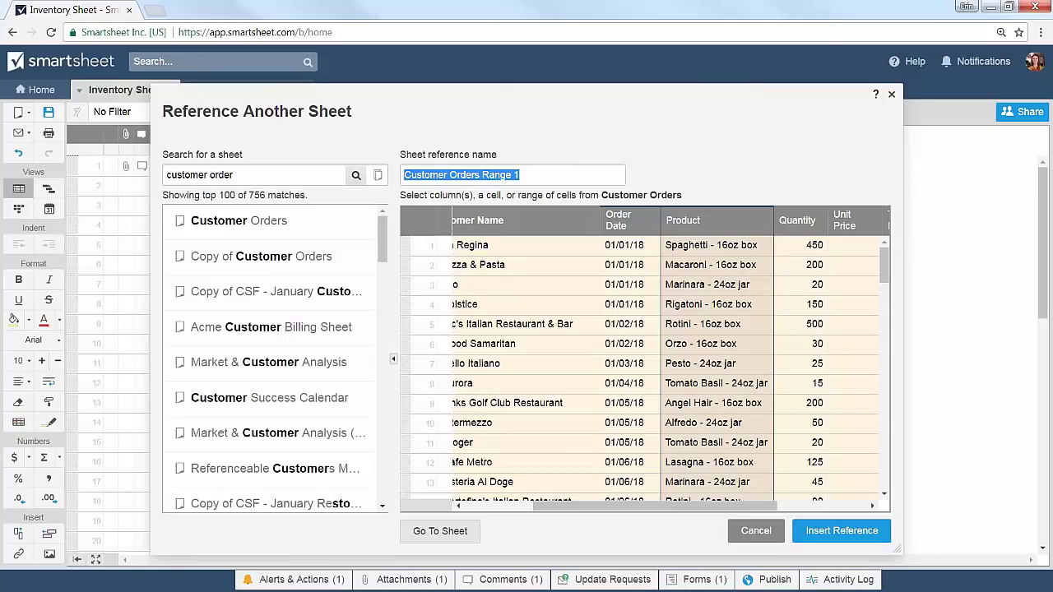
type("C")
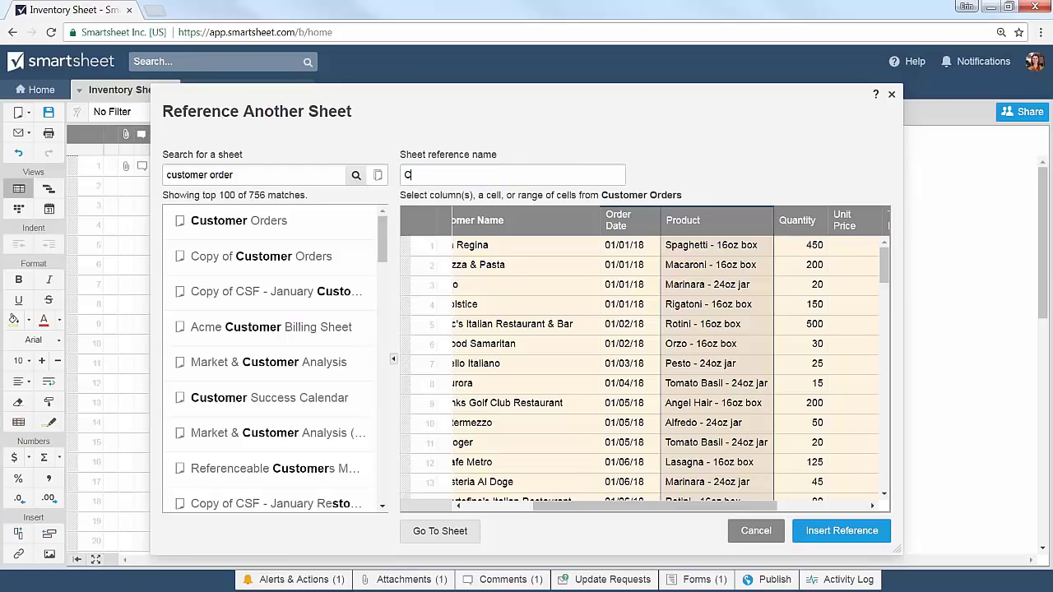
type("ustomer Product")
left_click(858, 533)
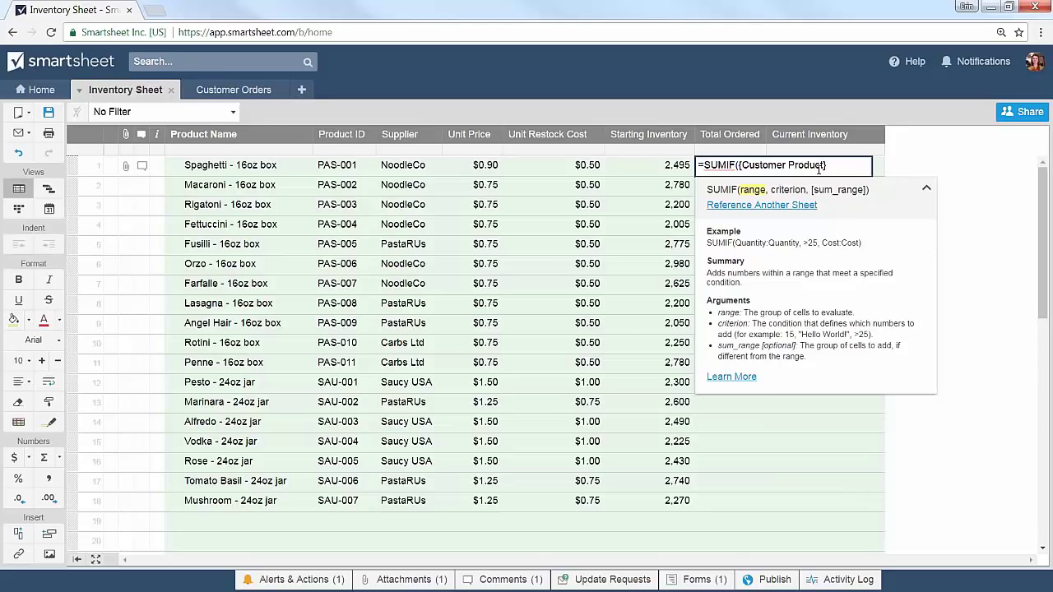
Step: Set the SUMIF criterion to the Product Name cell in row 1, followed by a comma for the sum range
type(",")
left_click(260, 167)
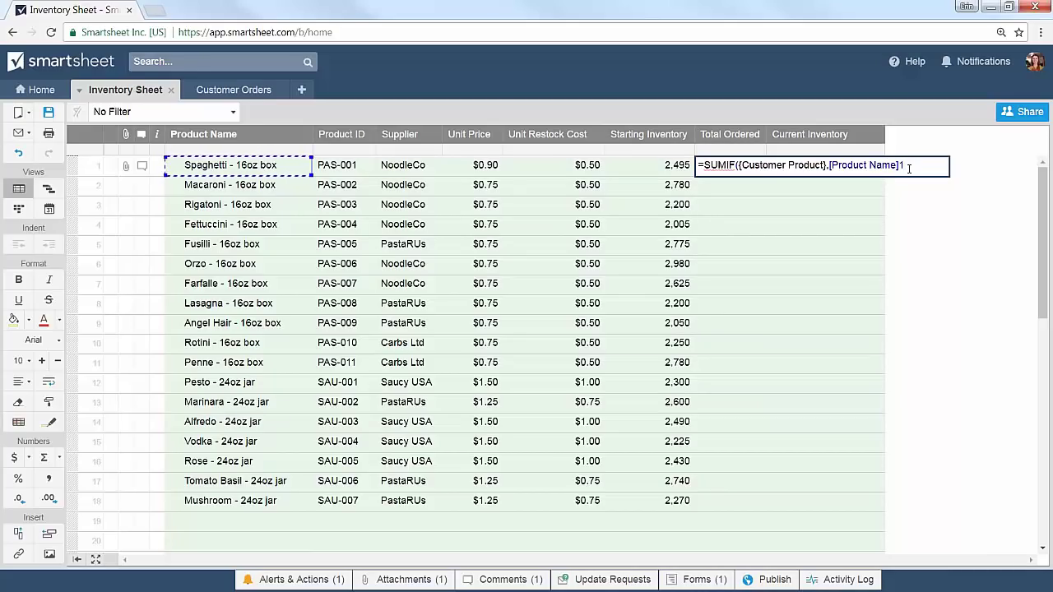
type(",")
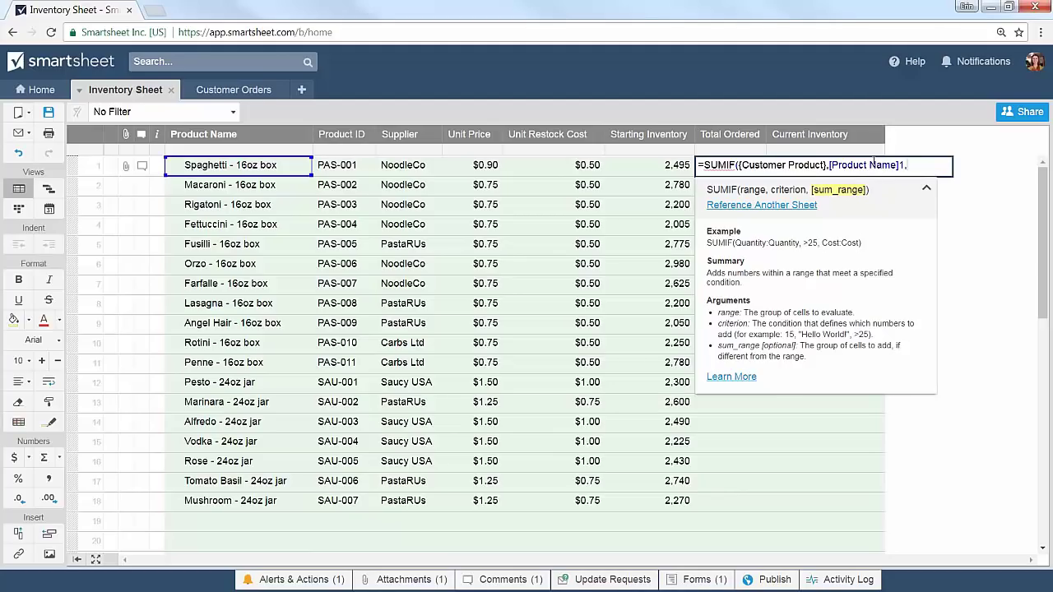
Step: Start another cross-sheet reference for the sum range and select the entire Quantity column of Customer Orders
left_click(804, 206)
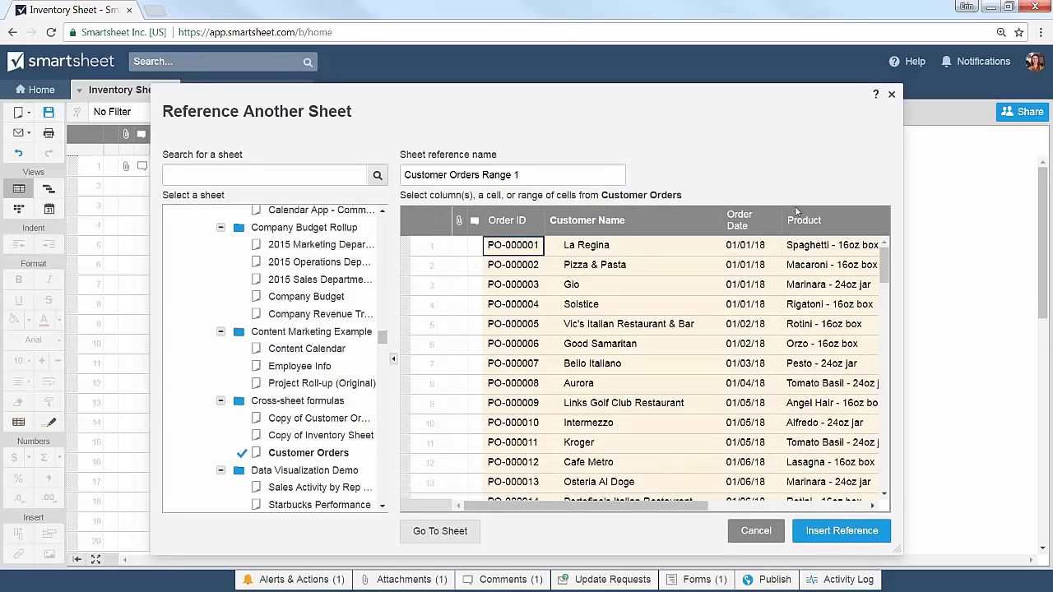
left_click_drag(664, 512, 769, 512)
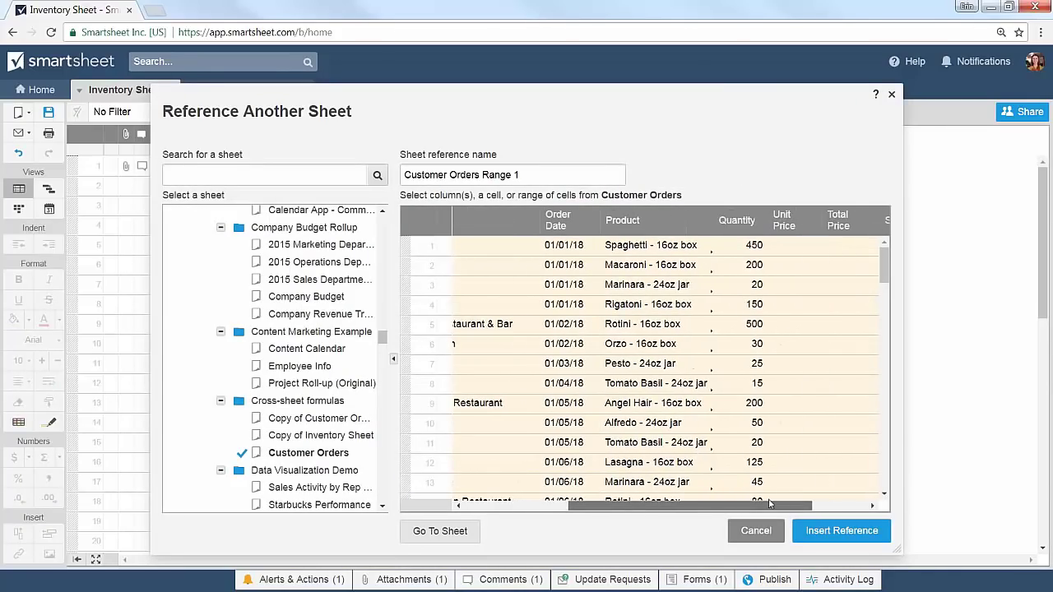
left_click(750, 220)
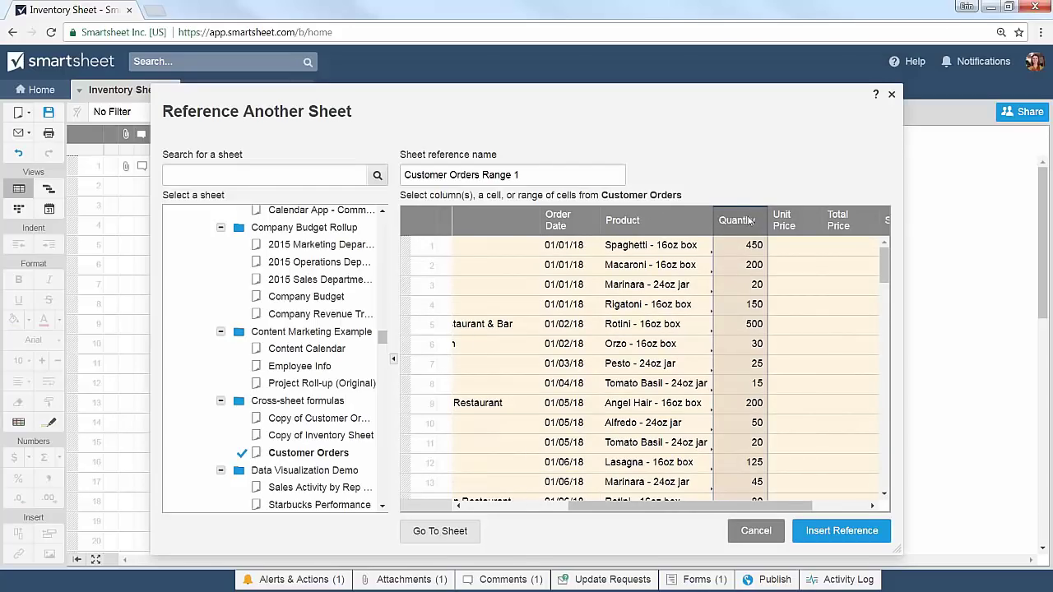
Step: Name the sheet reference "Quantity", insert it as the sum range and complete the SUMIF formula
left_click(566, 178)
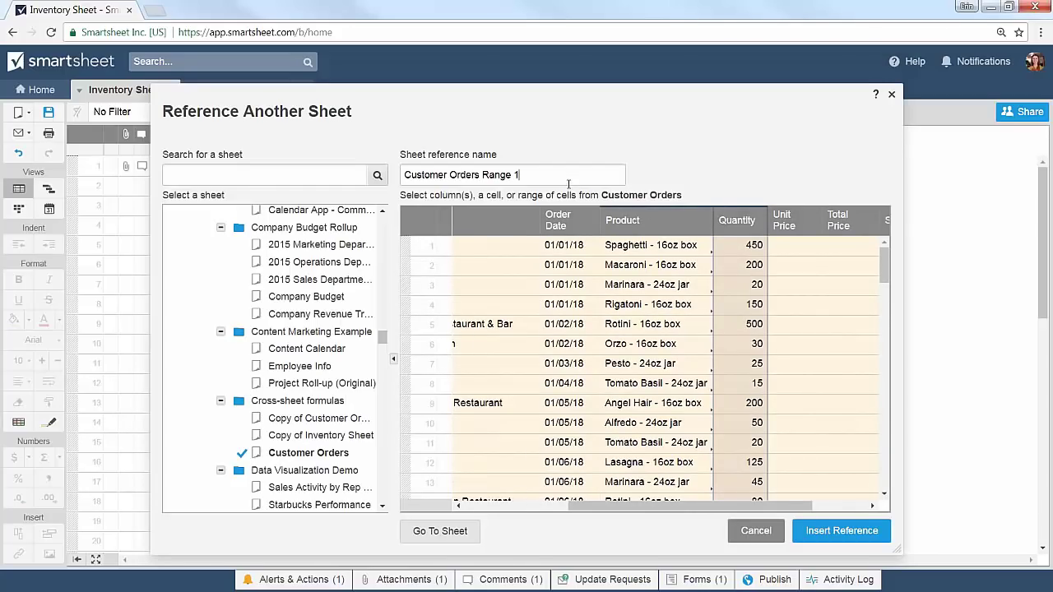
left_click_drag(534, 174, 417, 174)
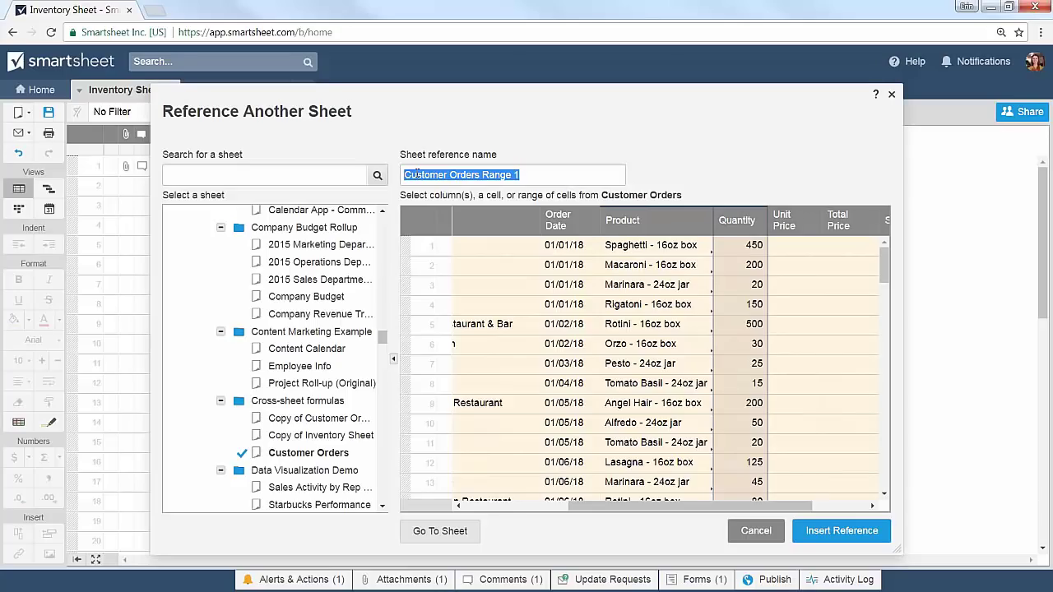
type("Quantity")
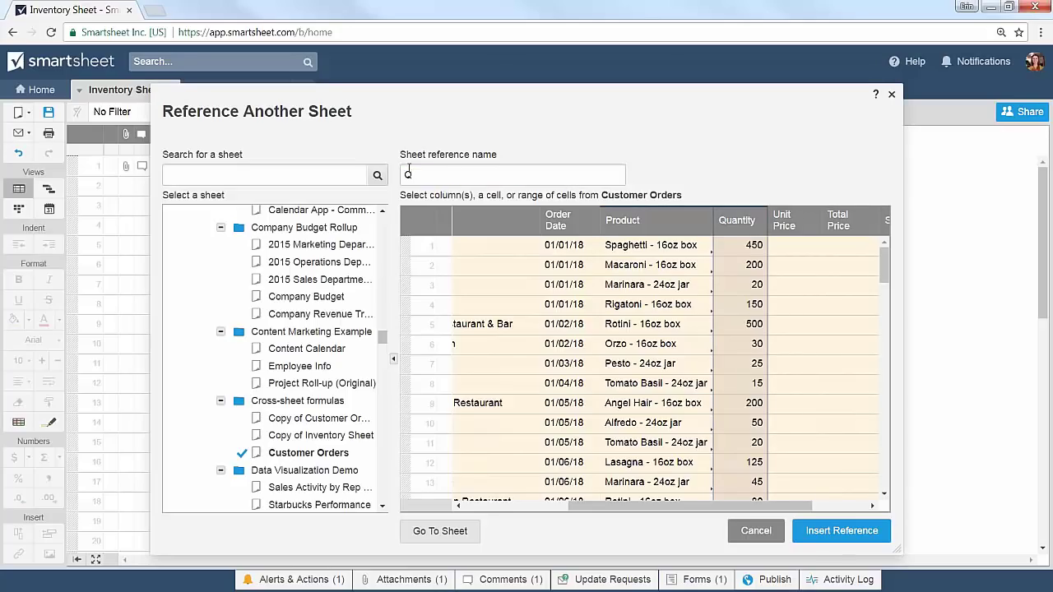
left_click(815, 531)
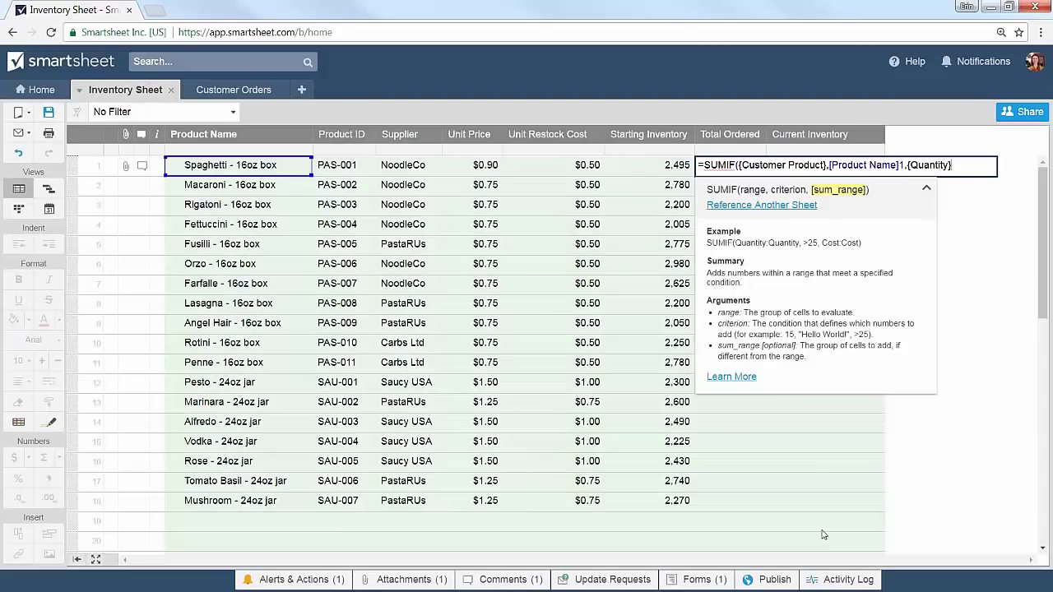
key("Return")
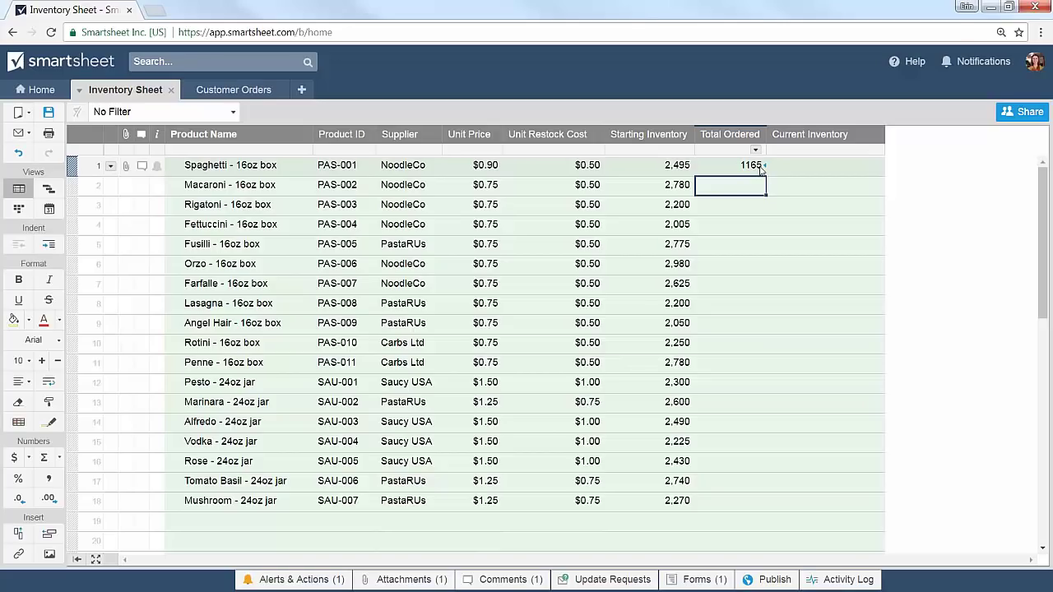
Step: Open the SUMIF formula in row 1's Total Ordered cell to review it, leaving it unedited
left_click(734, 168)
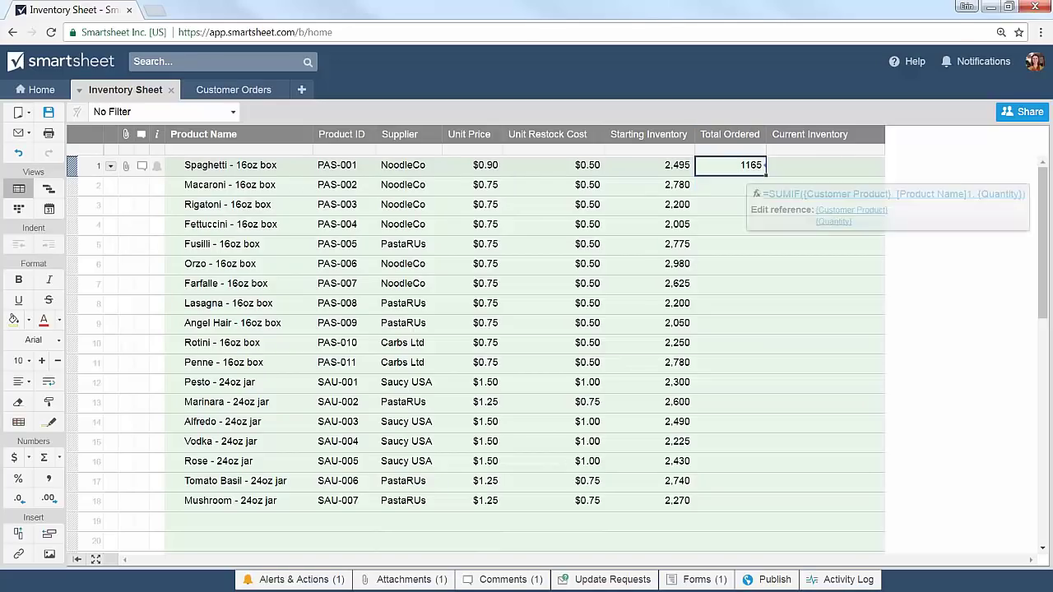
left_click(802, 198)
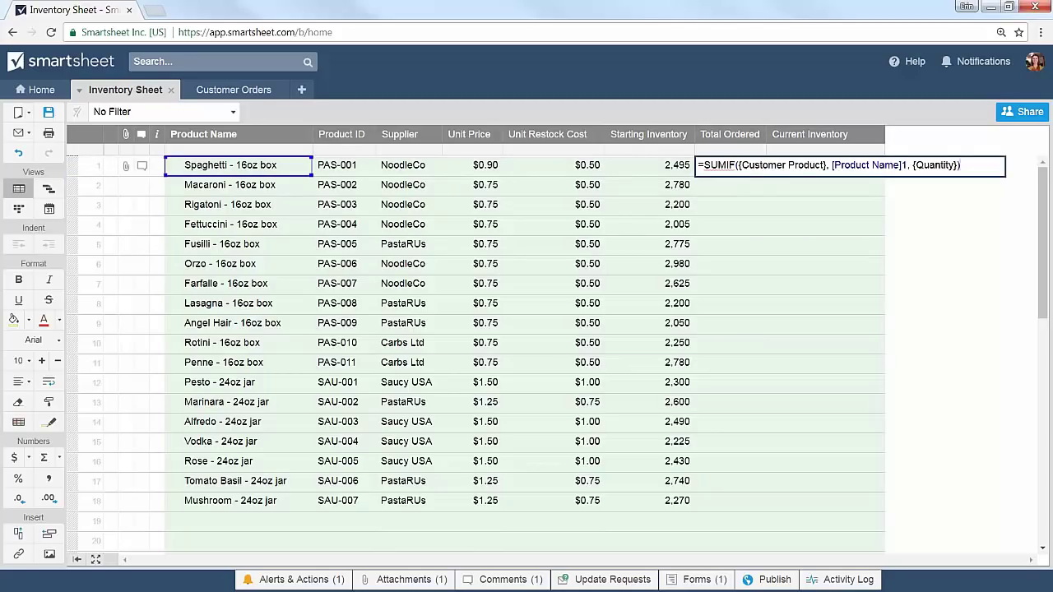
key("Escape")
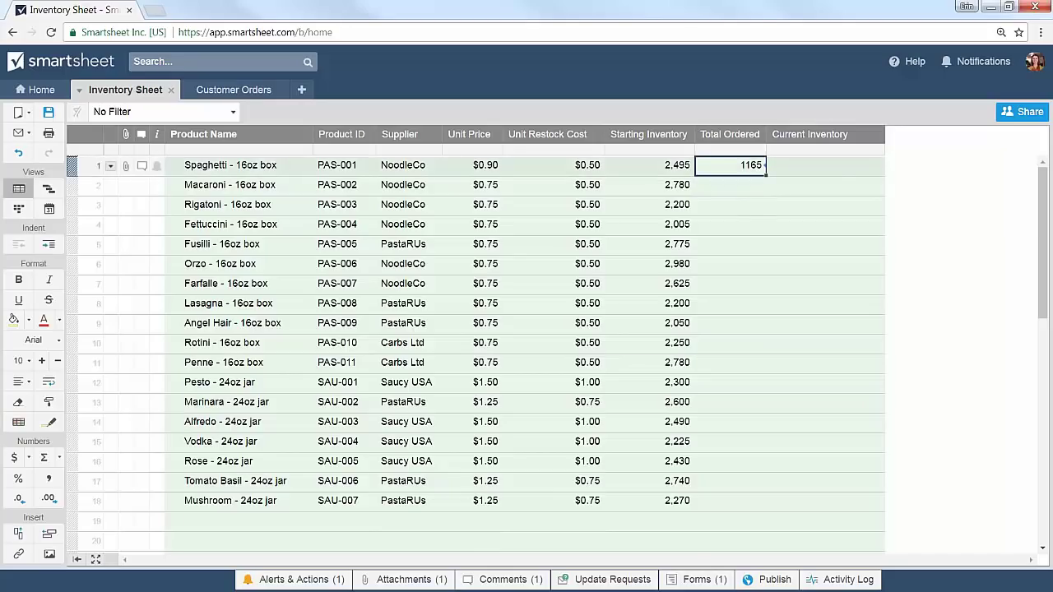
Step: Inspect which Customer Orders column the "Customer Product" reference covers, leaving the reference unedited
mouse_move(758, 168)
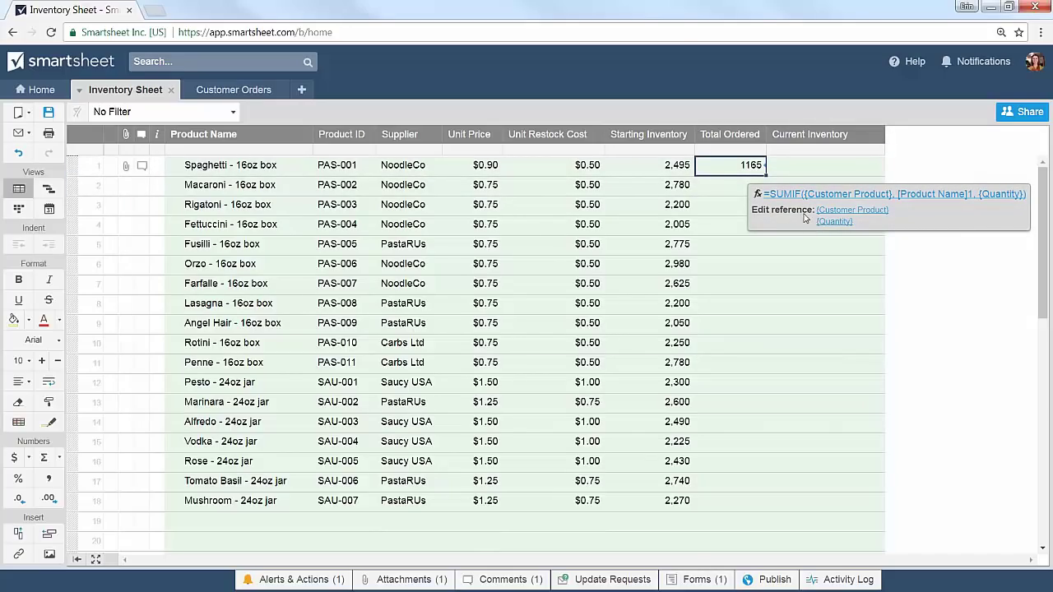
left_click(863, 213)
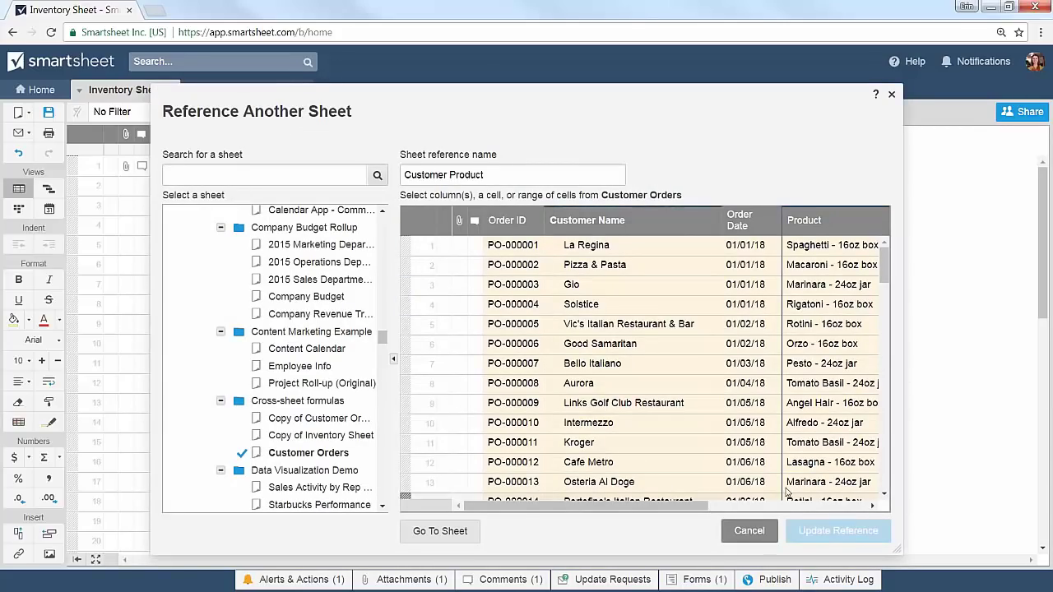
left_click_drag(694, 506, 749, 511)
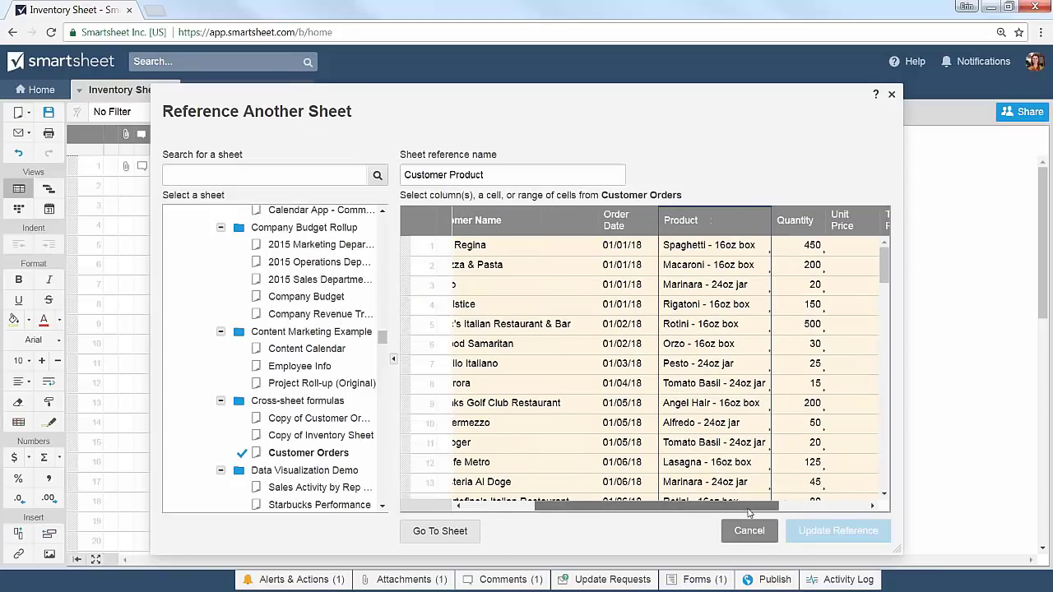
left_click(749, 531)
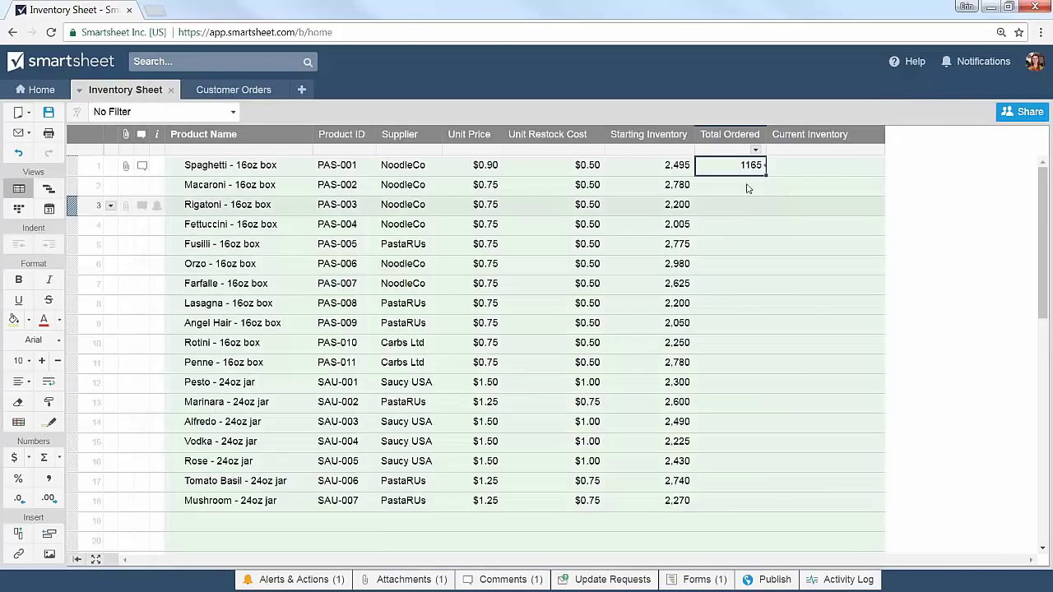
Step: Check on the Customer Orders sheet where row 1's Quantity cell is used in a formula
left_click(263, 92)
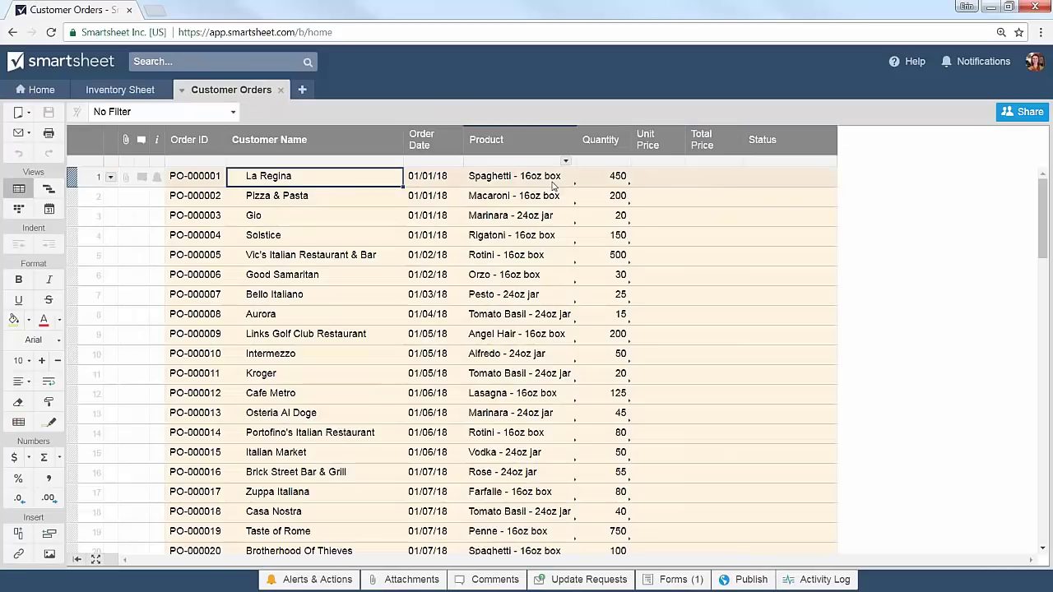
left_click(616, 184)
mouse_move(631, 191)
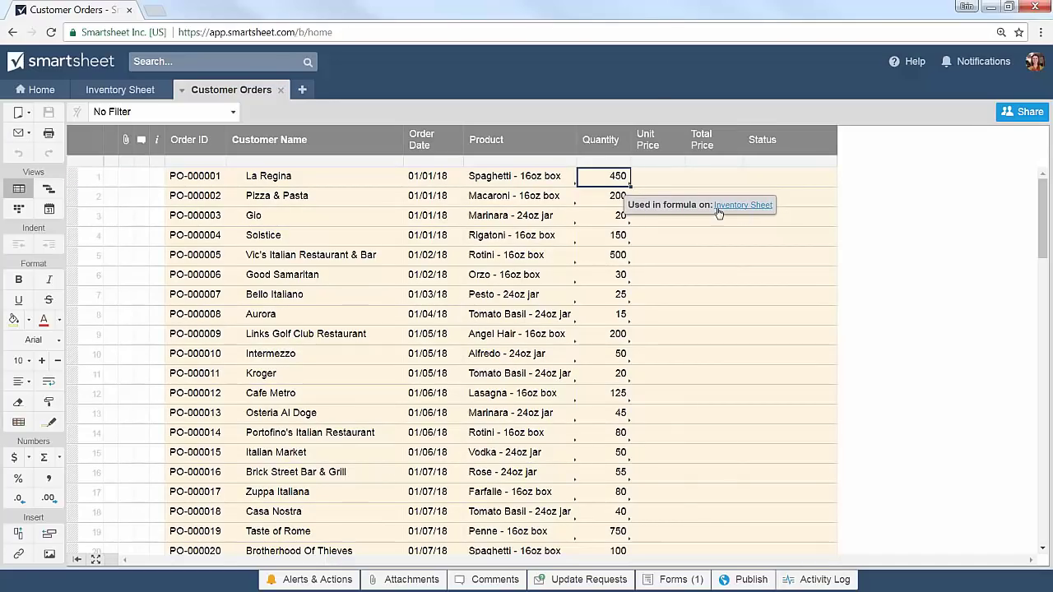
Step: Fill the SUMIF formula in the Inventory Sheet's Total Ordered column down from row 1 to row 18
left_click(136, 92)
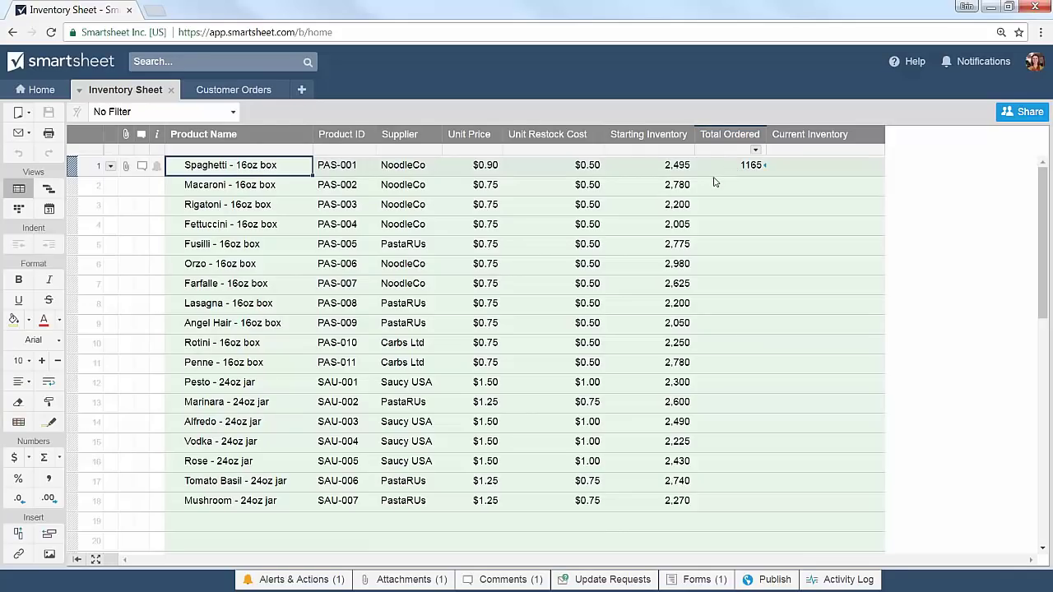
left_click(743, 167)
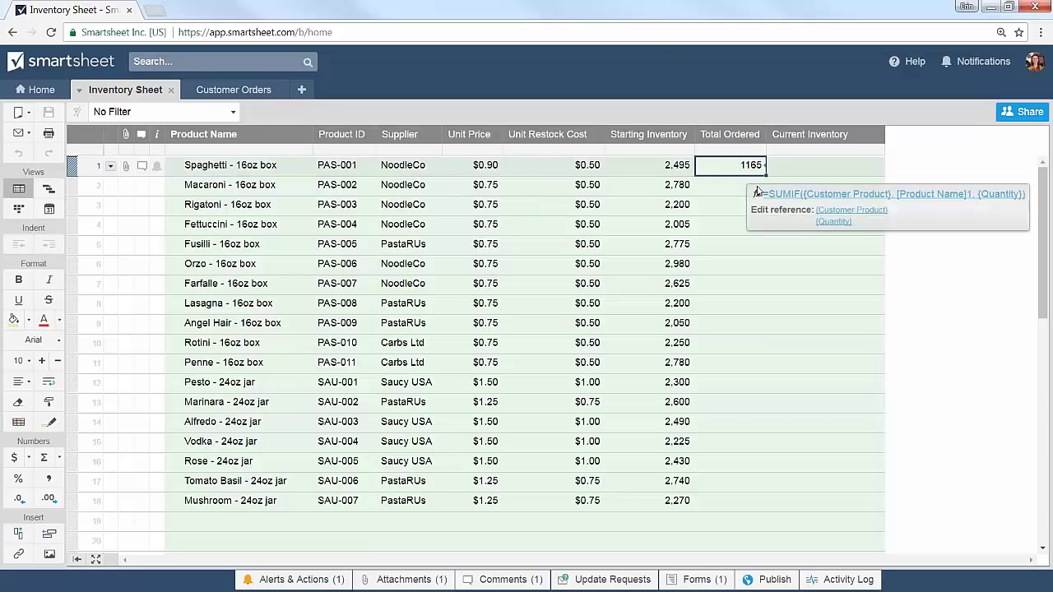
left_click(733, 504, "shift")
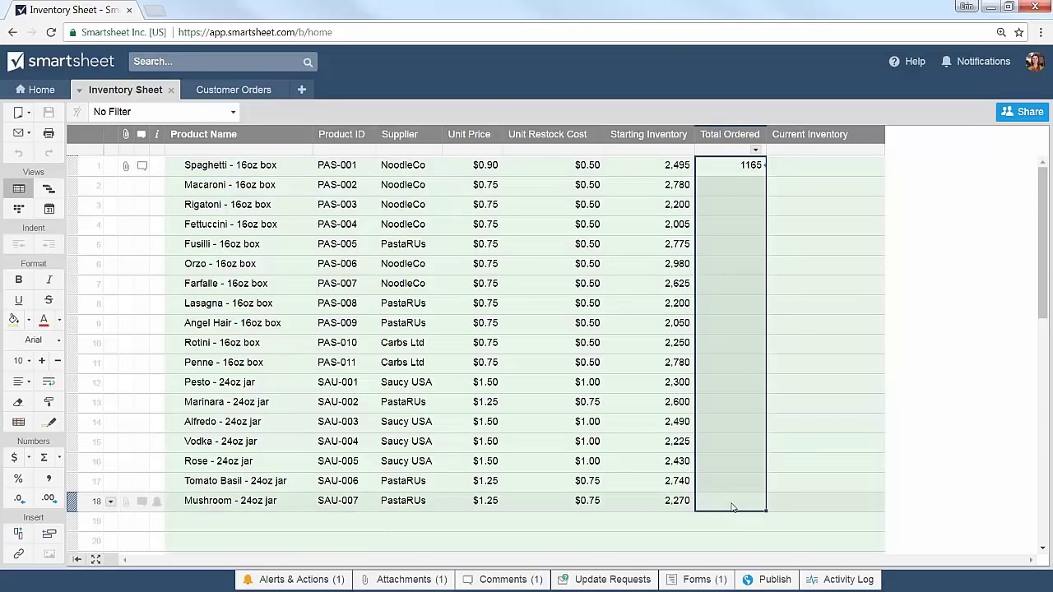
key("ctrl+d")
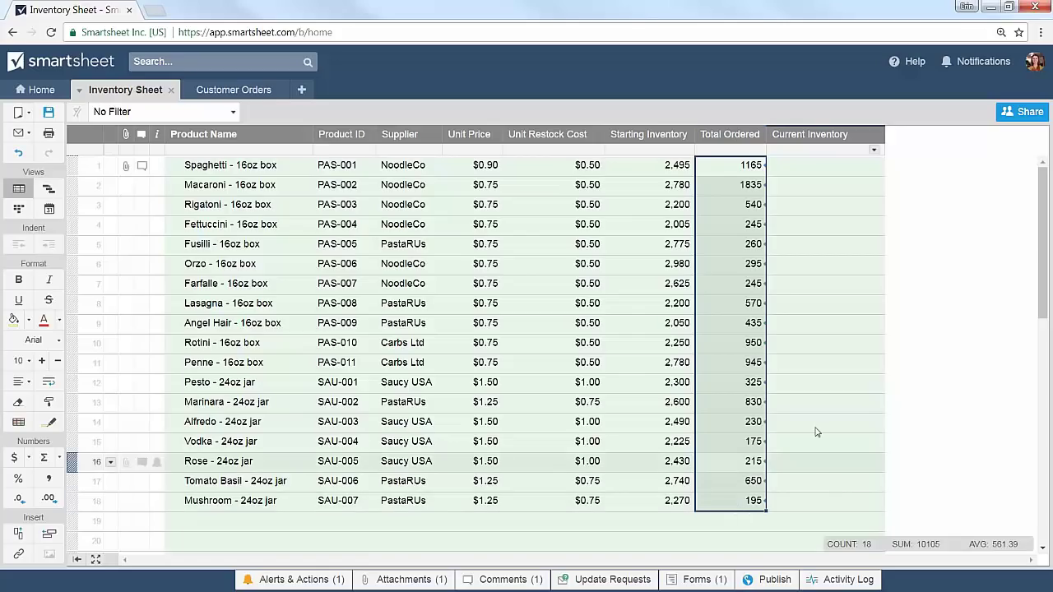
Step: Examine how the SUMIF formula's Product Name criterion adapts in the Total Ordered cells of rows 1 to 4
left_click(732, 184)
left_click(734, 170)
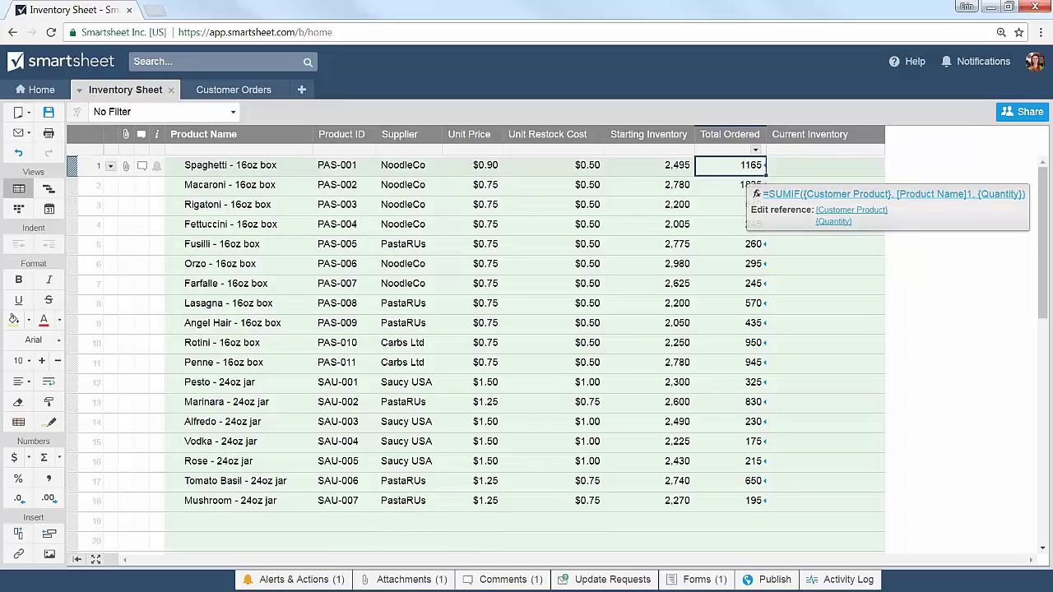
left_click(734, 188)
left_click(734, 208)
left_click(726, 226)
left_click(720, 169)
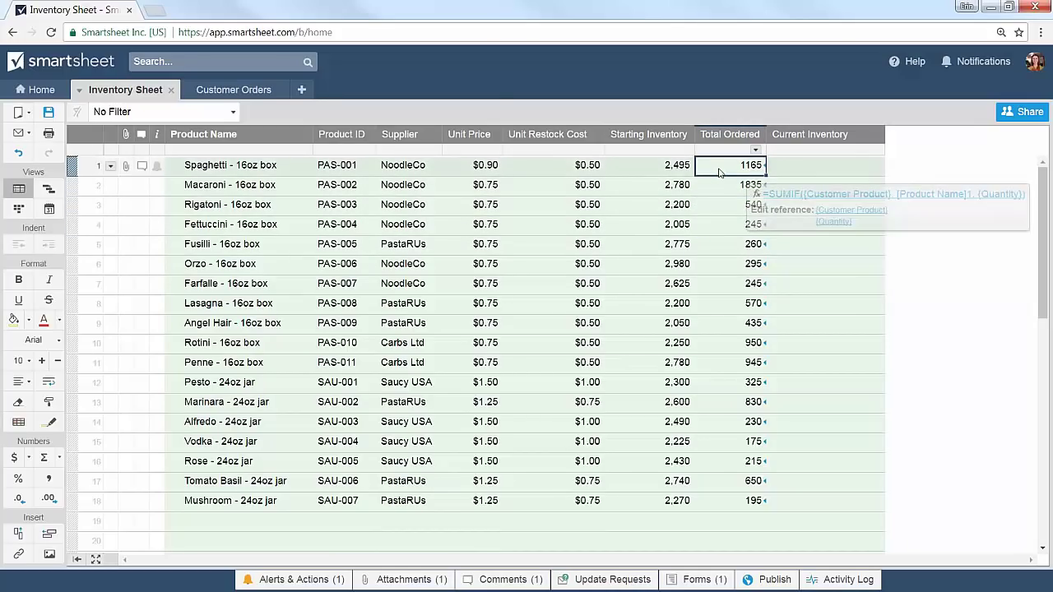
left_click(724, 186)
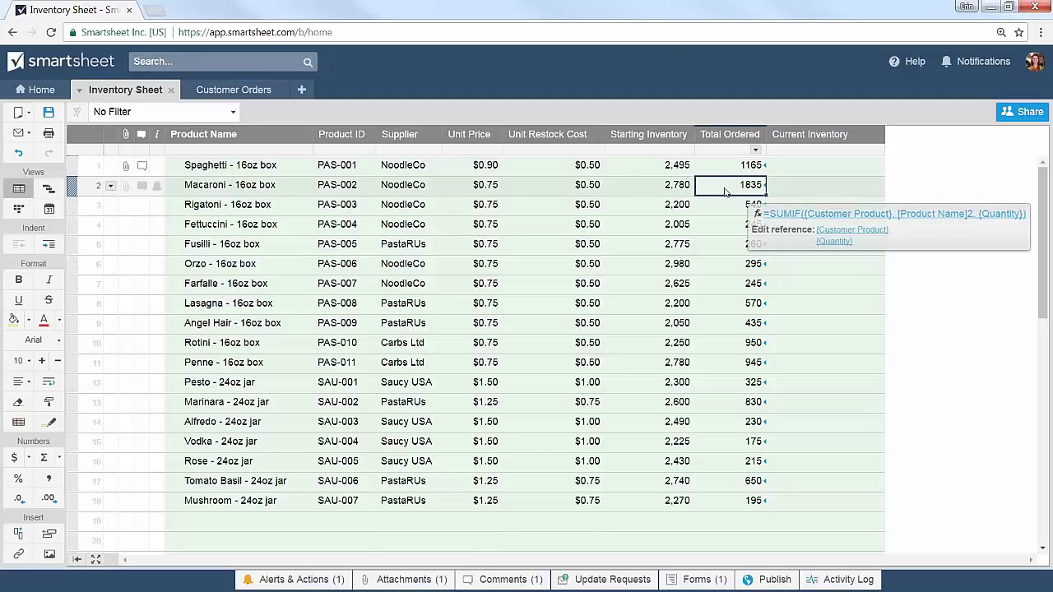
left_click(727, 207)
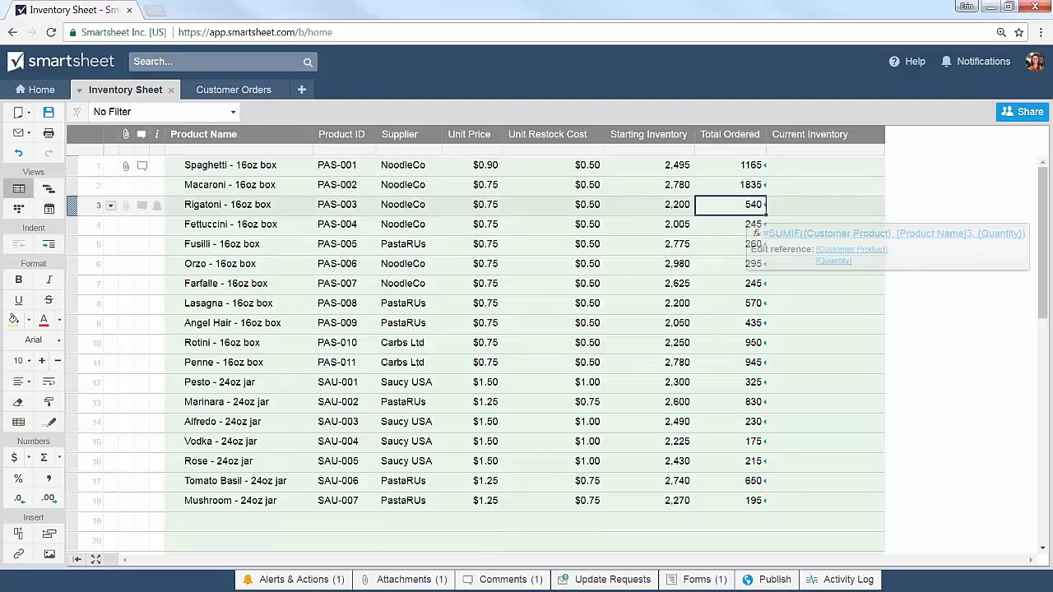
left_click(732, 229)
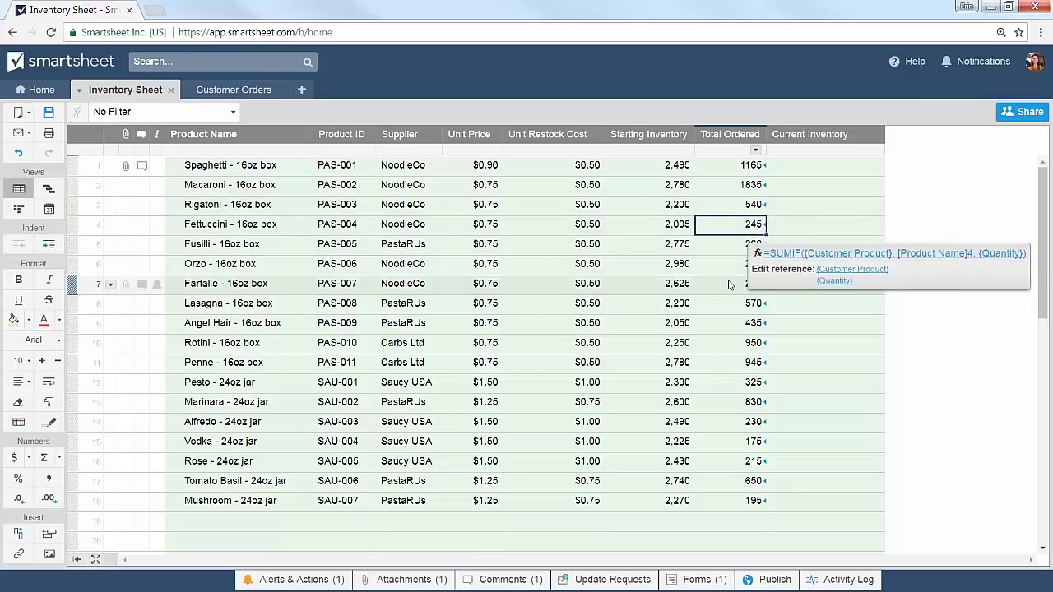
left_click(709, 171)
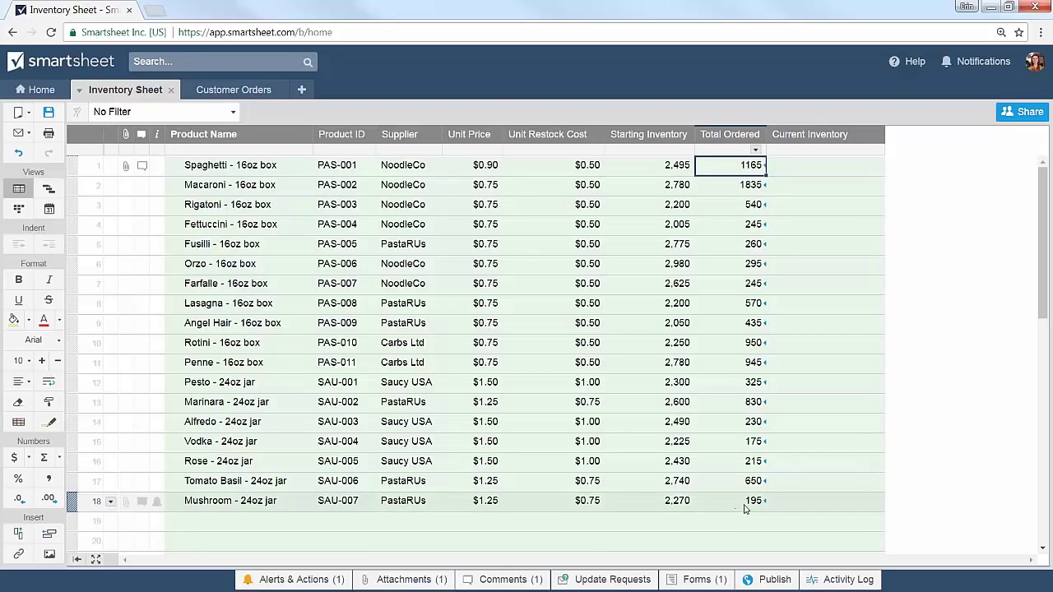
Step: Start a VLOOKUP formula in row 1's Unit Price cell of Customer Orders, using that row's Product cell as the search value
left_click(234, 90)
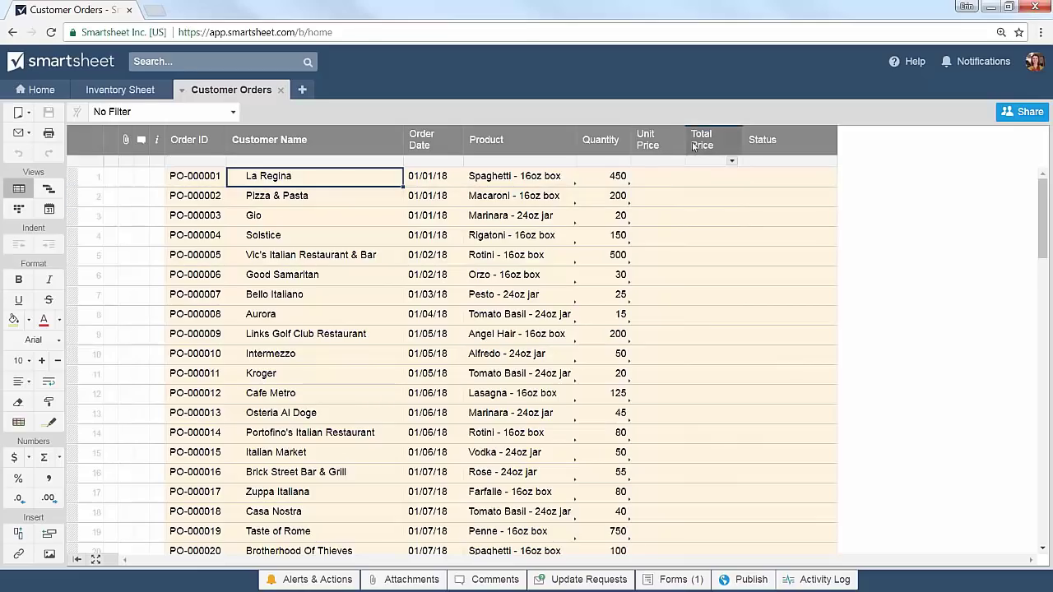
left_click(672, 180)
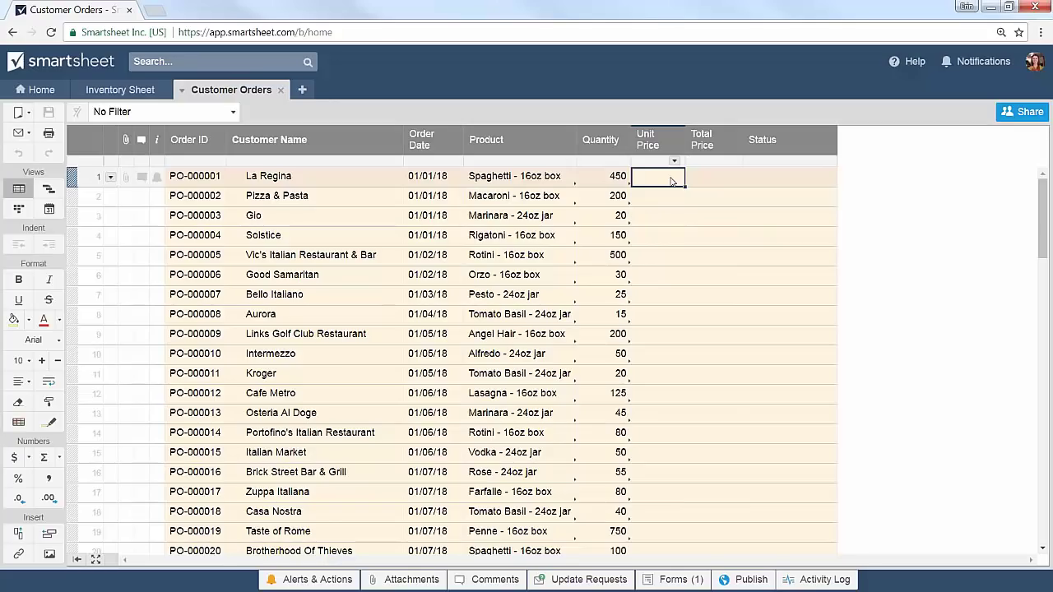
type("=v")
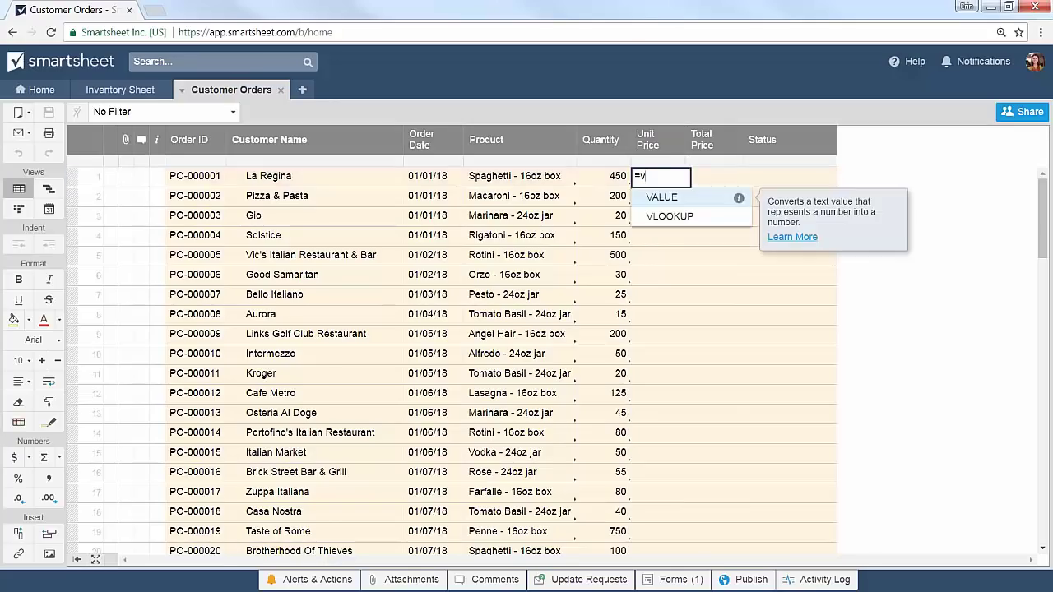
left_click(696, 216)
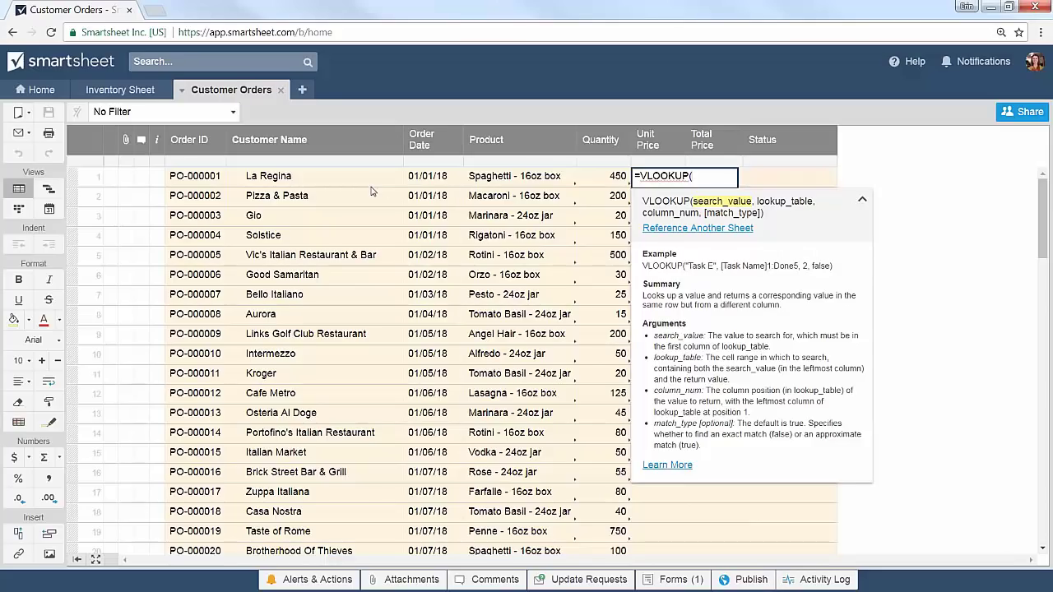
left_click(533, 181)
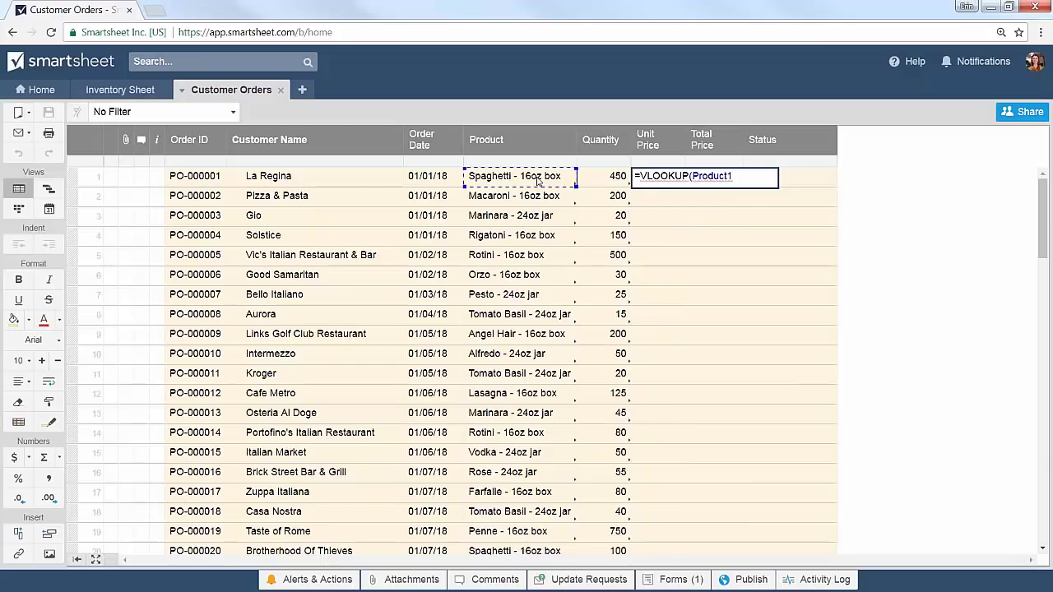
type(",")
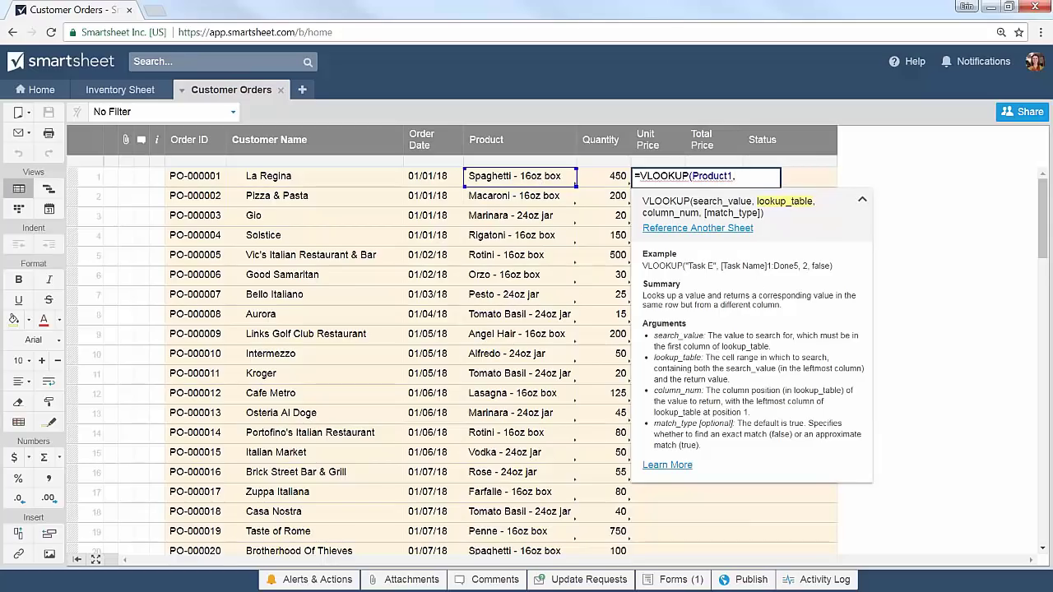
Step: Start a reference to the Inventory Sheet for the lookup table and select its columns from Product Name through Unit Price
left_click(698, 228)
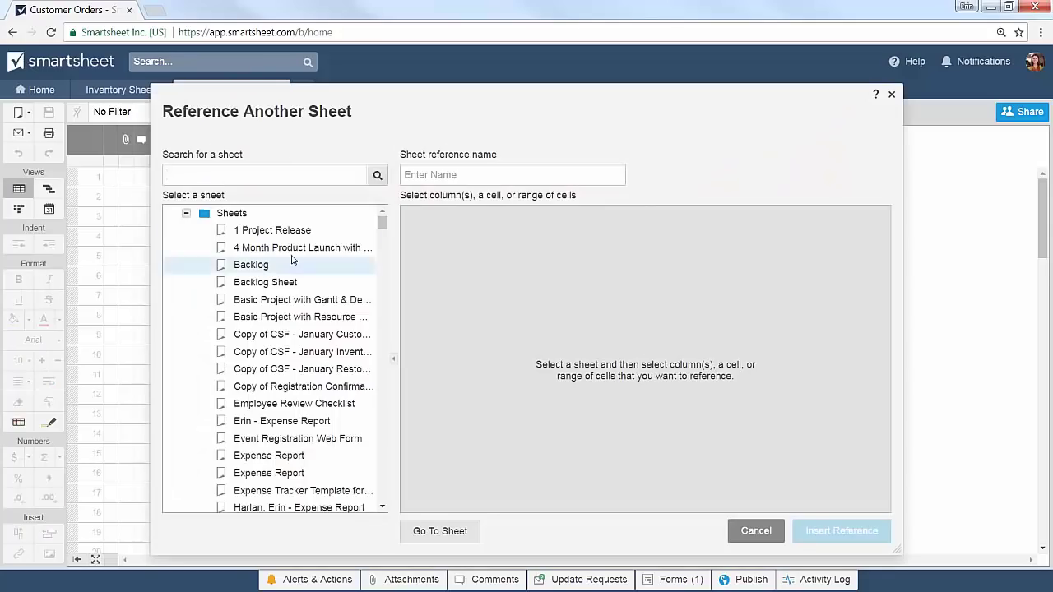
type("inventory sheet")
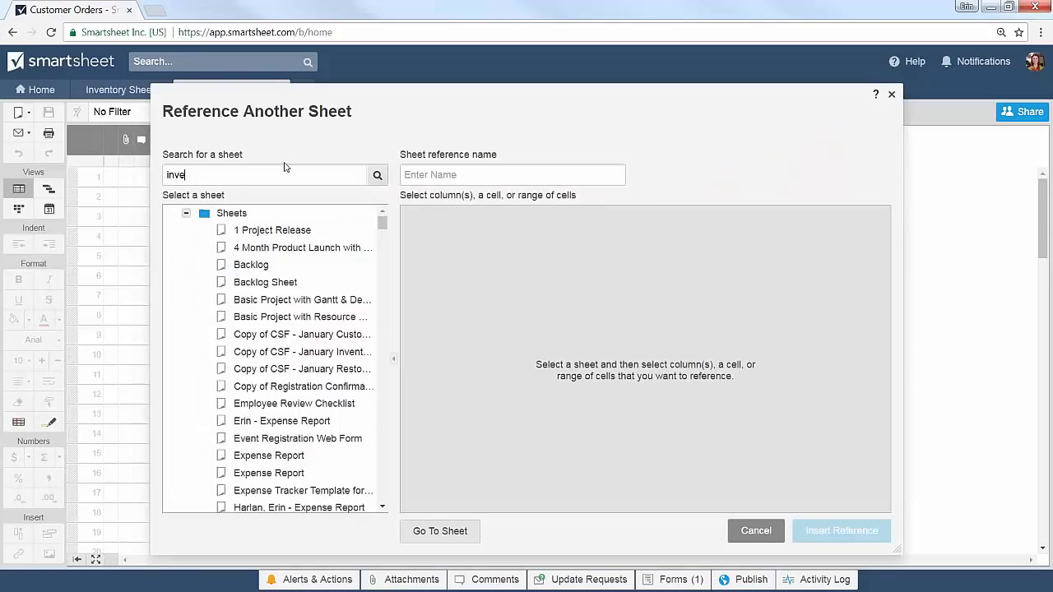
key("Return")
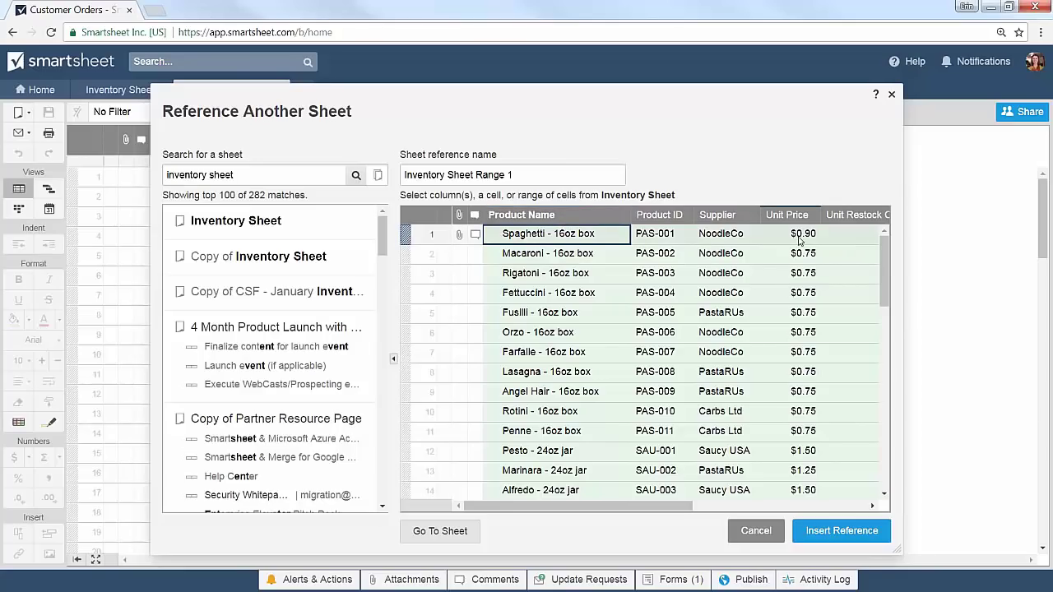
left_click(564, 217)
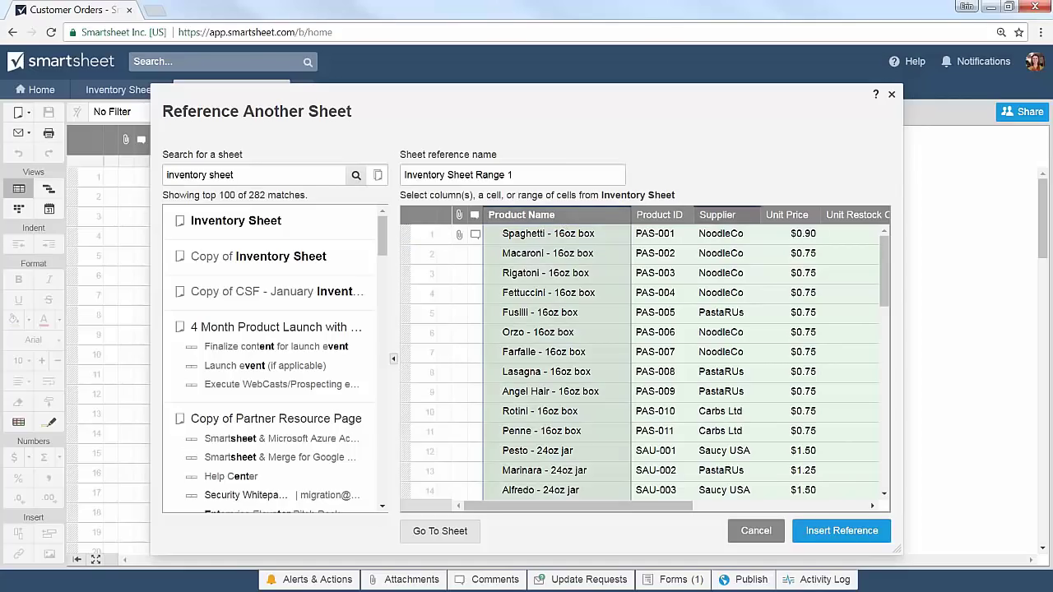
left_click(776, 216, "shift")
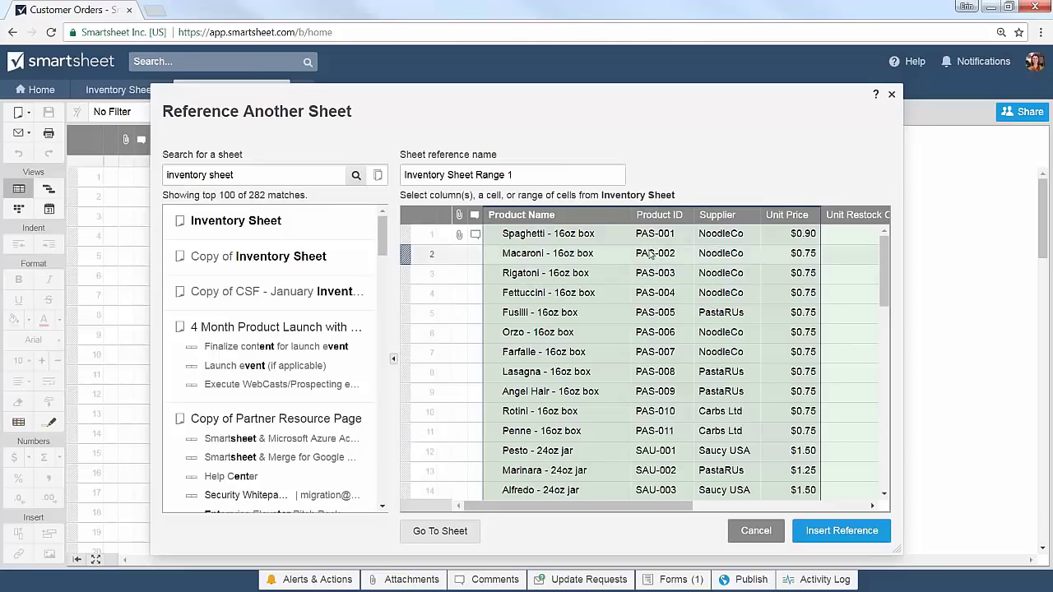
Step: Name the sheet reference "Inventory Pricing" and insert it into the VLOOKUP formula
left_click_drag(514, 175, 405, 173)
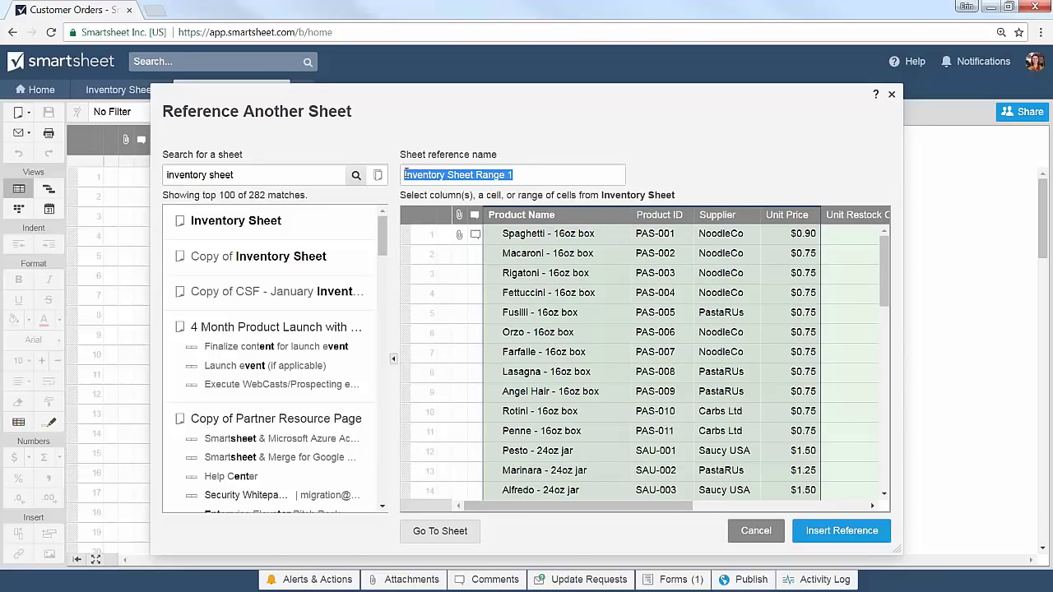
type("Inventory Pricing")
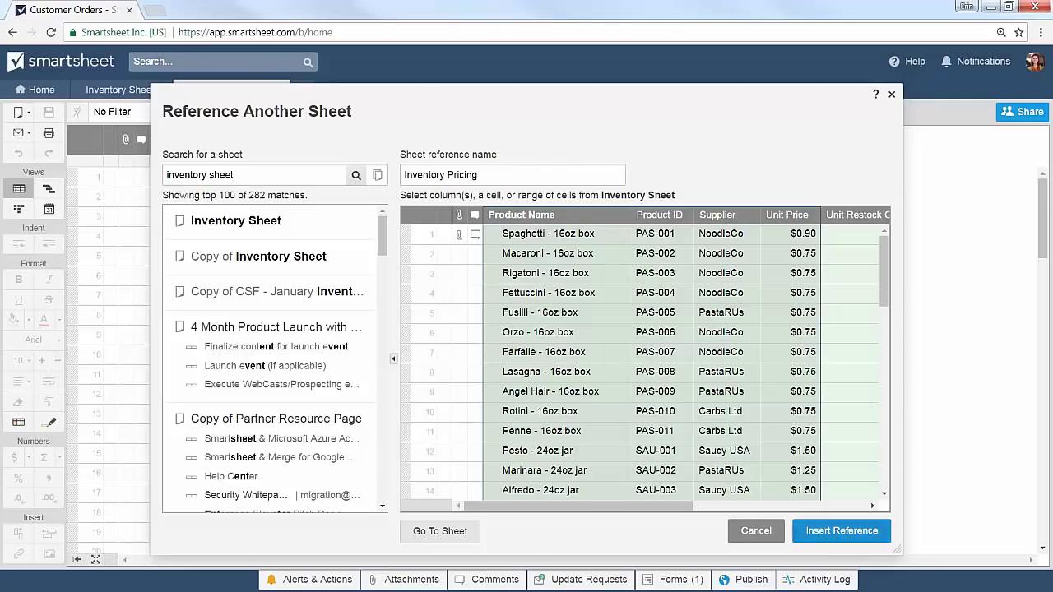
left_click(847, 530)
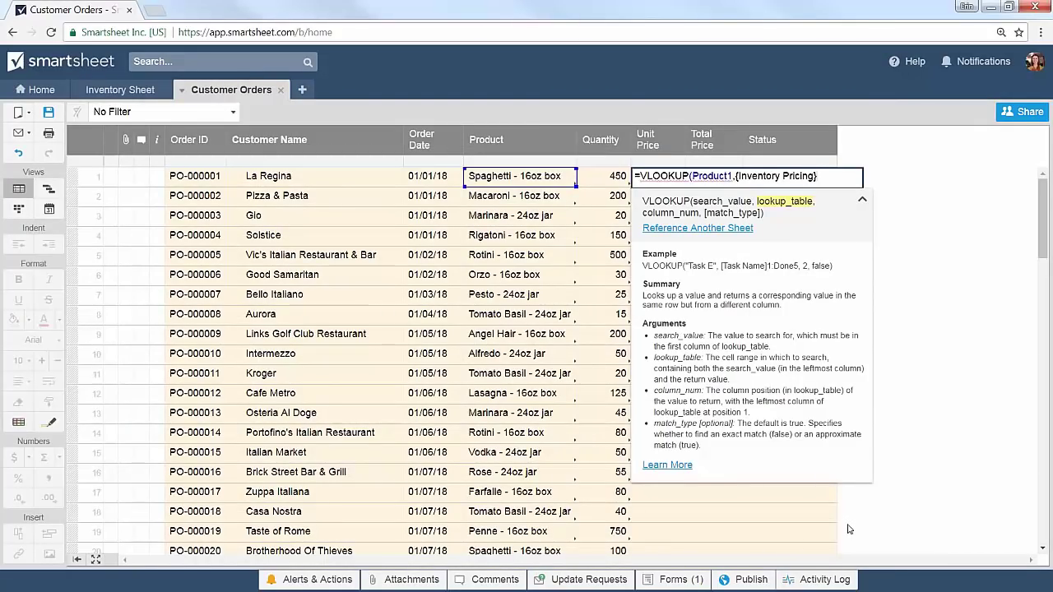
Step: Complete row 1's VLOOKUP formula with column number 4 and match type false, and check the entered formula
type(",")
type("4,")
type("f")
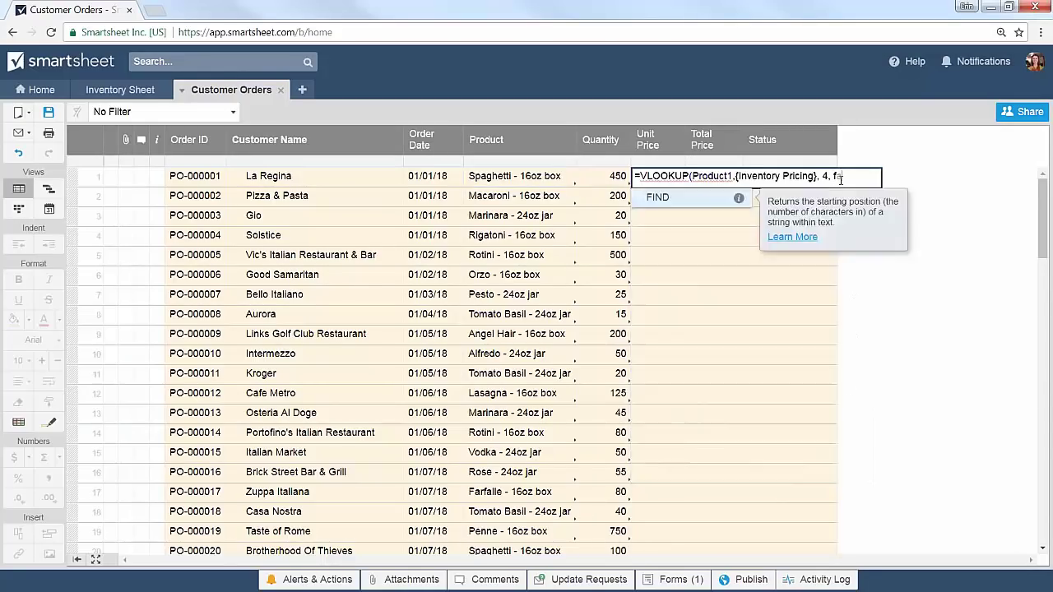
type("alse)")
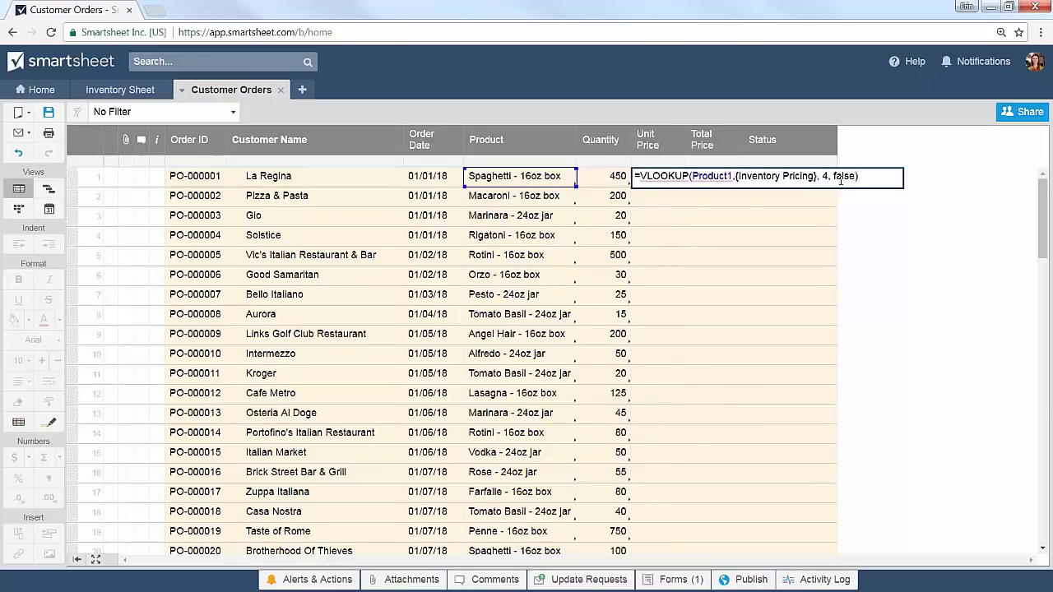
key("Return")
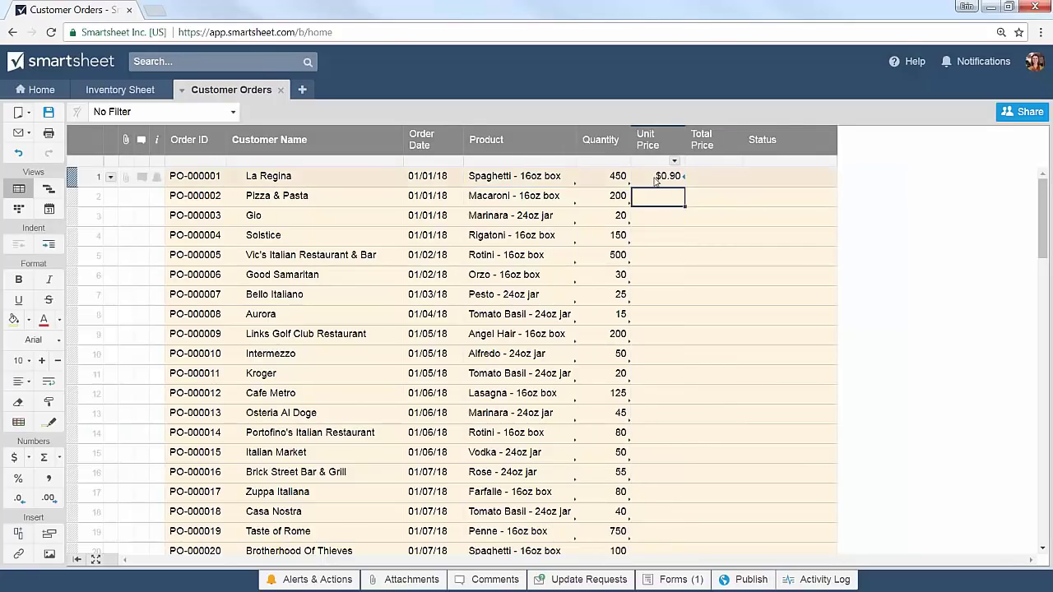
left_click(656, 179)
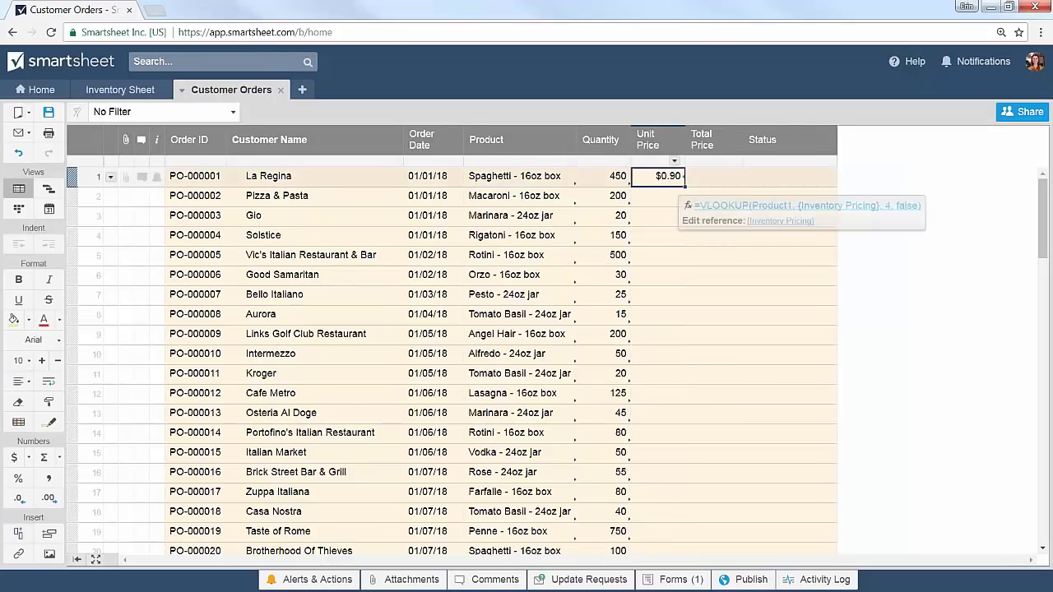
left_click(662, 199)
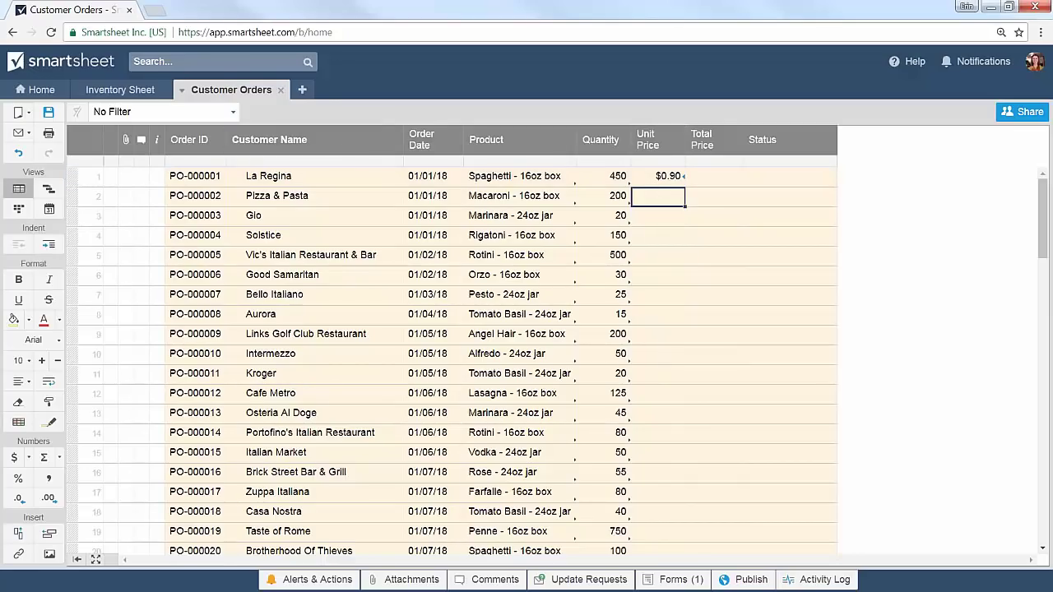
Step: Set the Unit Price of Spaghetti - 16oz box in the Inventory Sheet to $0.95
left_click(127, 94)
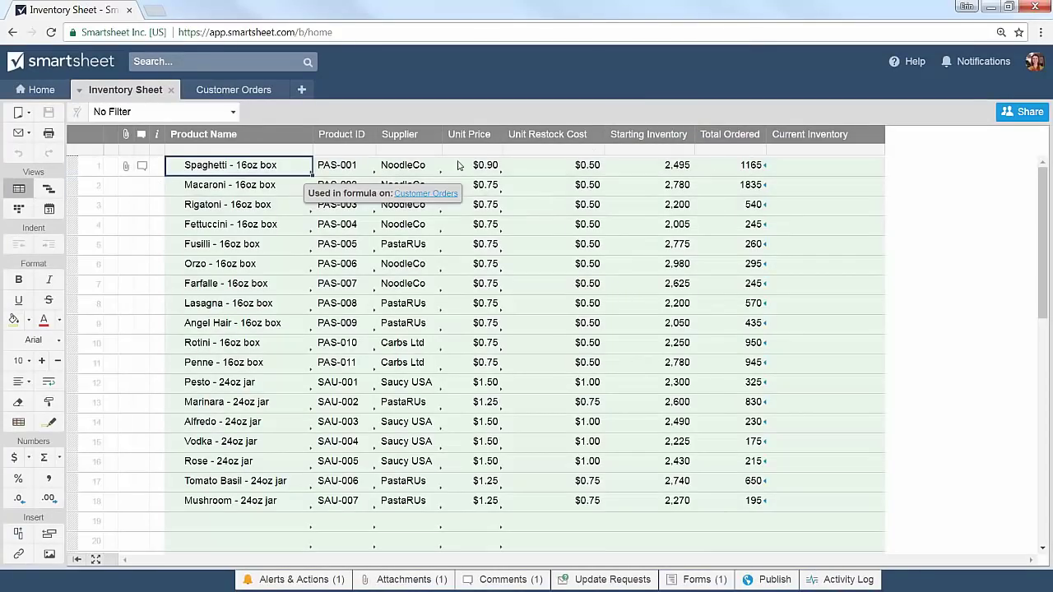
left_click(459, 169)
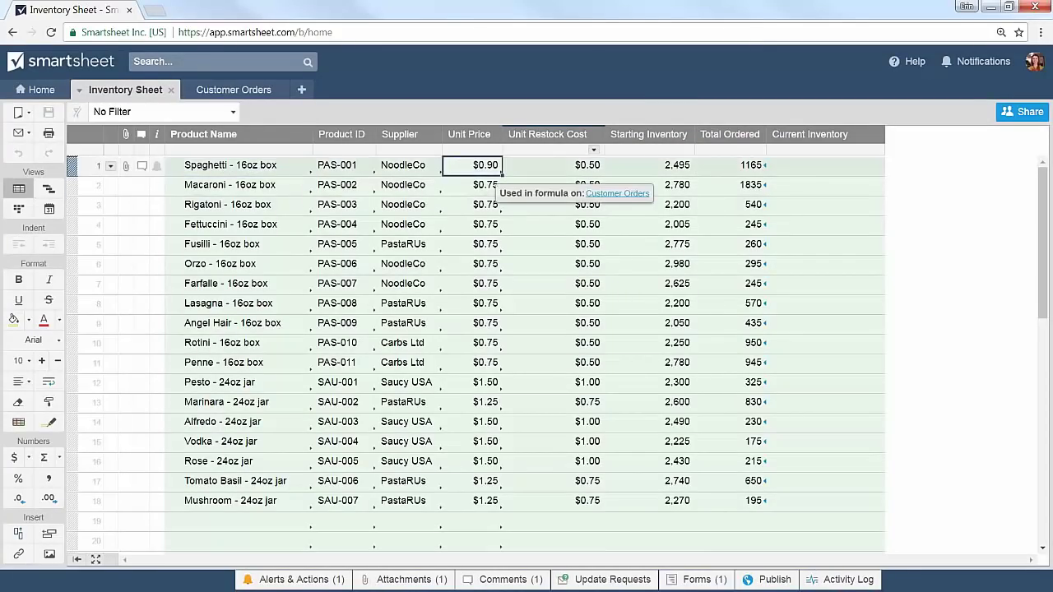
key("BackSpace")
type(".95")
key("Return")
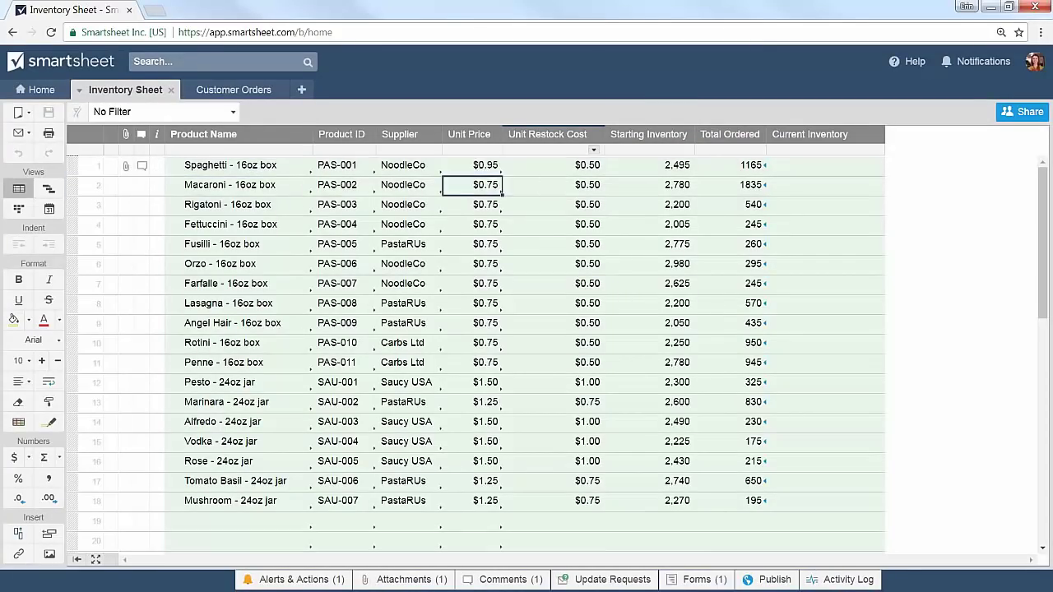
Step: Fill row 1's Unit Price formula in Customer Orders down through row 80
left_click(235, 93)
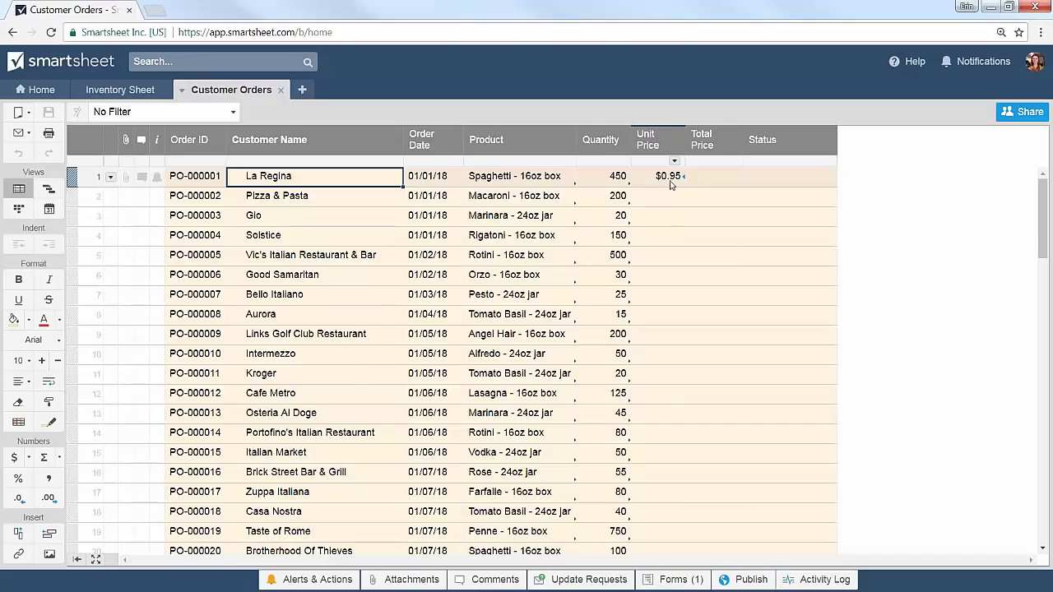
left_click(670, 181)
left_click_drag(685, 187, 673, 353)
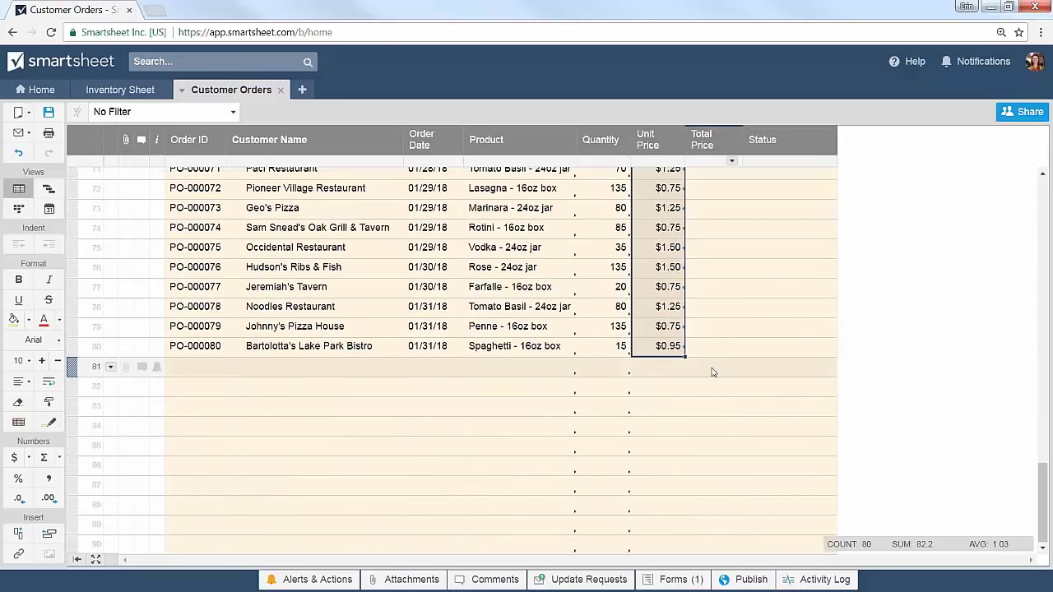
key("ctrl+Home")
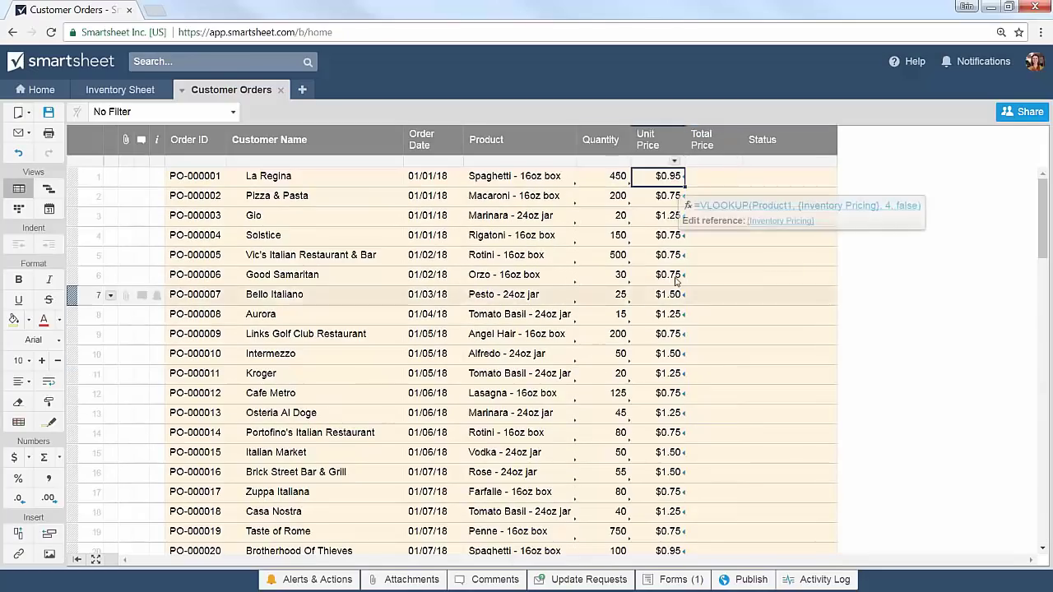
Step: Calculate row 1's Total Price as Quantity times Unit Price and fill the formula down to row 16
left_click(713, 176)
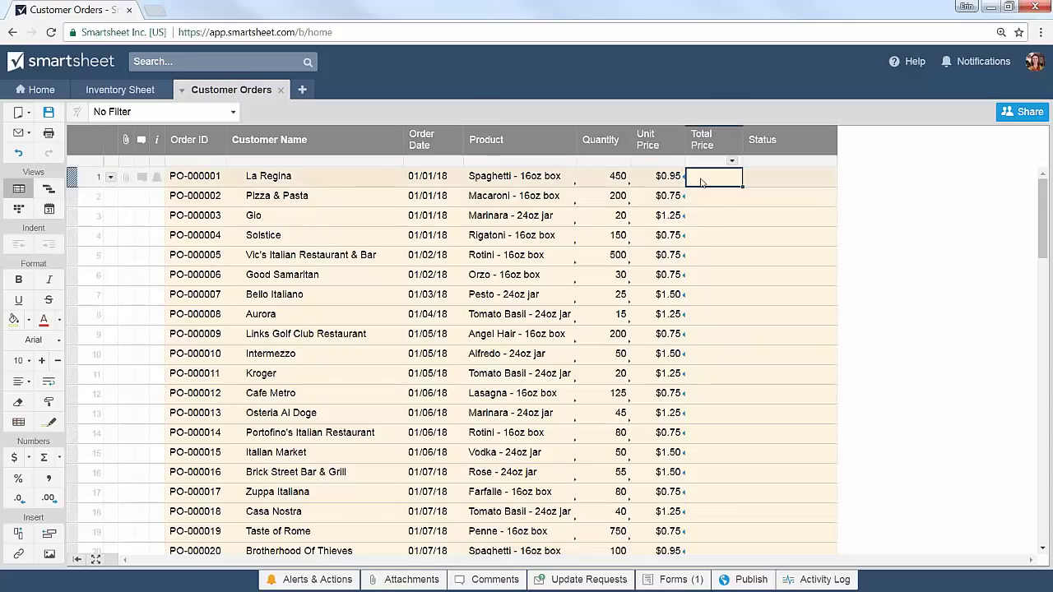
type("=")
left_click(609, 176)
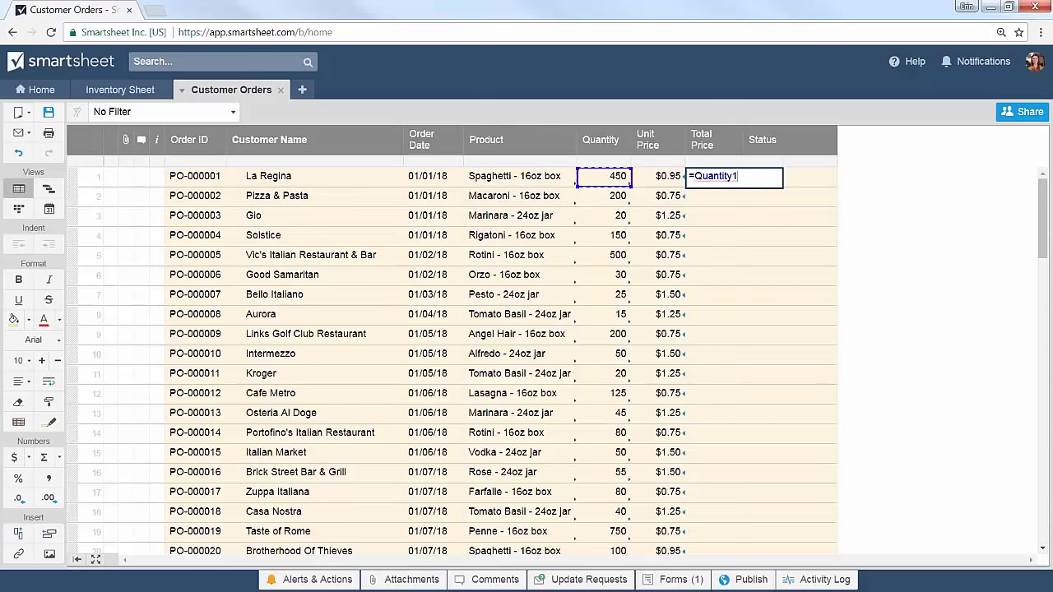
type("*")
left_click(649, 178)
key("Return")
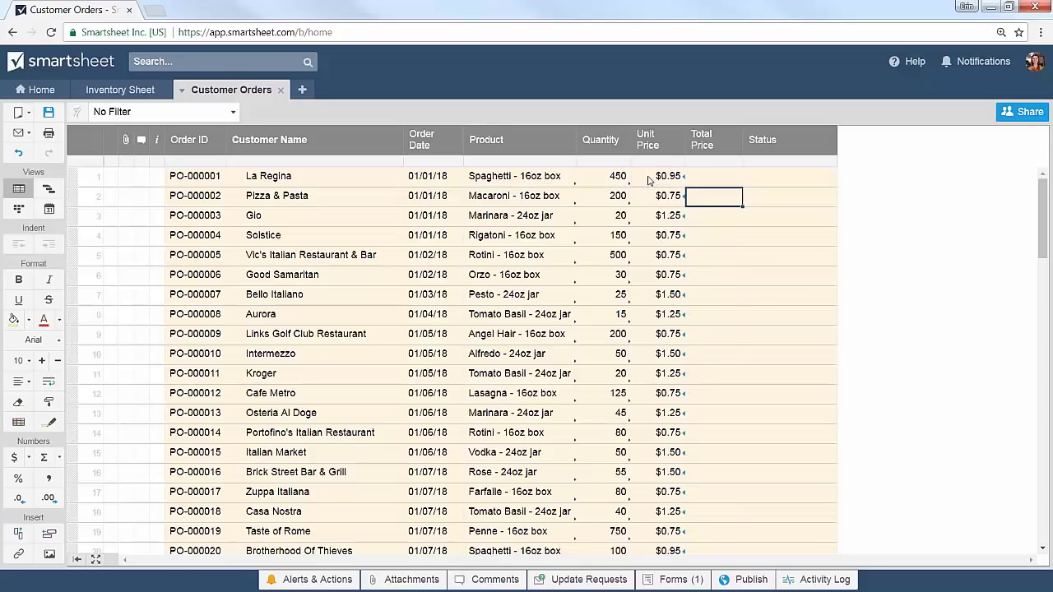
left_click(695, 176)
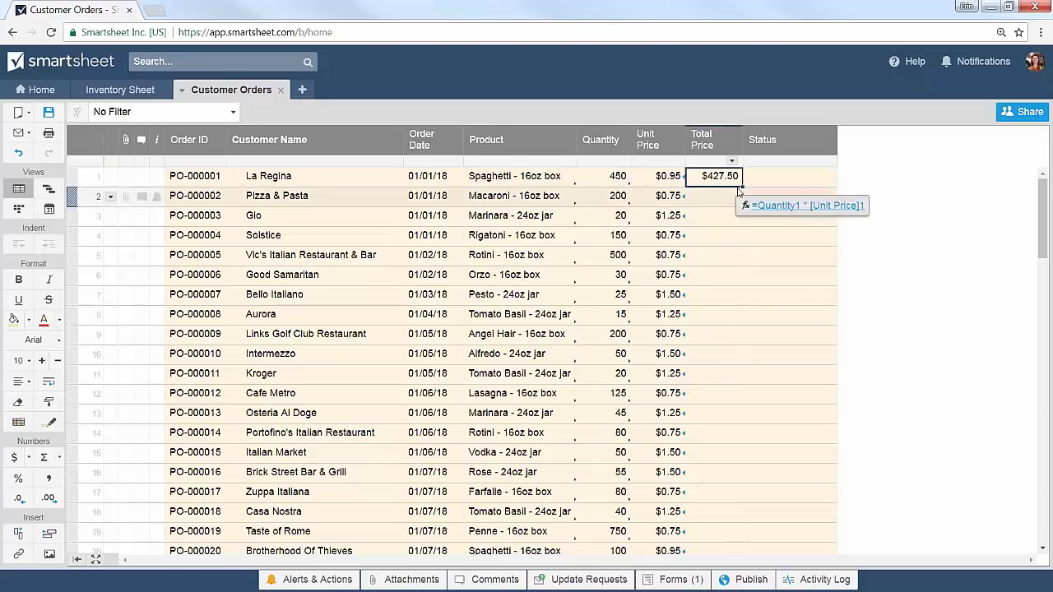
left_click_drag(742, 186, 744, 473)
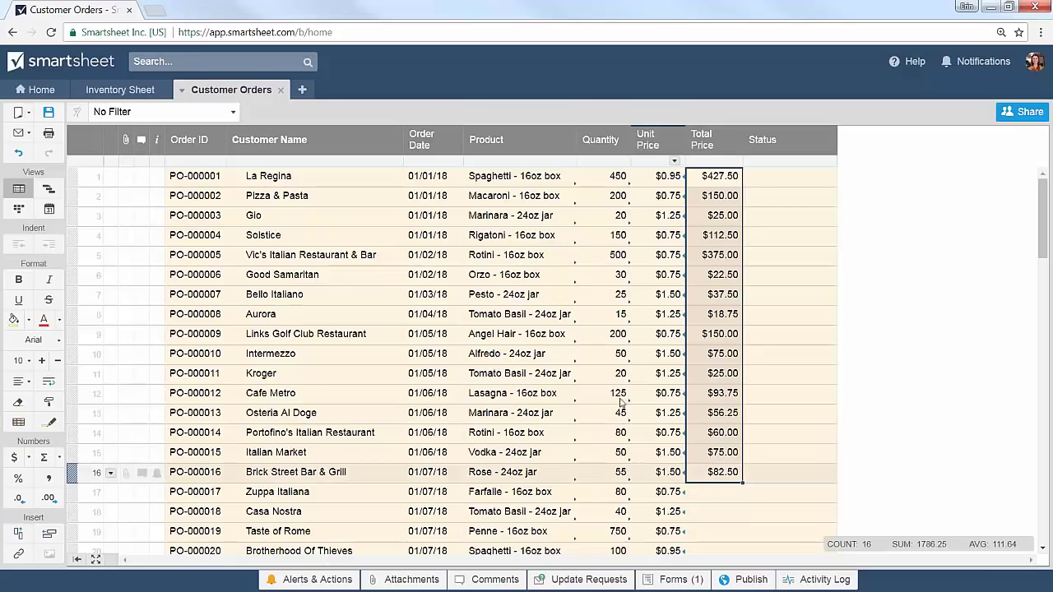
Step: In the Inventory Sheet, calculate Current Inventory as Starting Inventory minus Total Ordered and fill the formula down to row 18
left_click(120, 89)
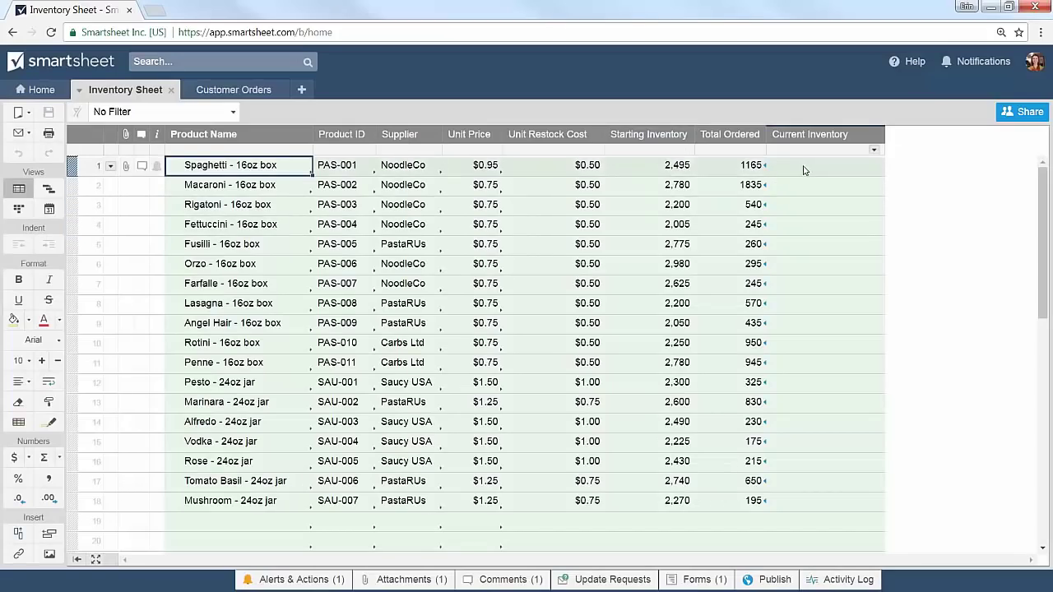
left_click(807, 168)
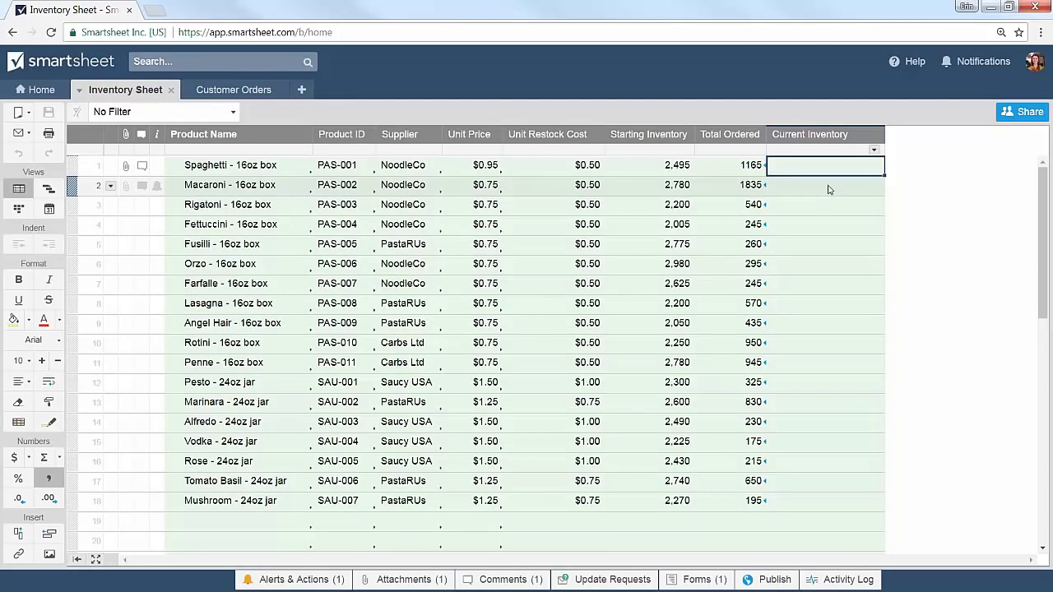
type("=")
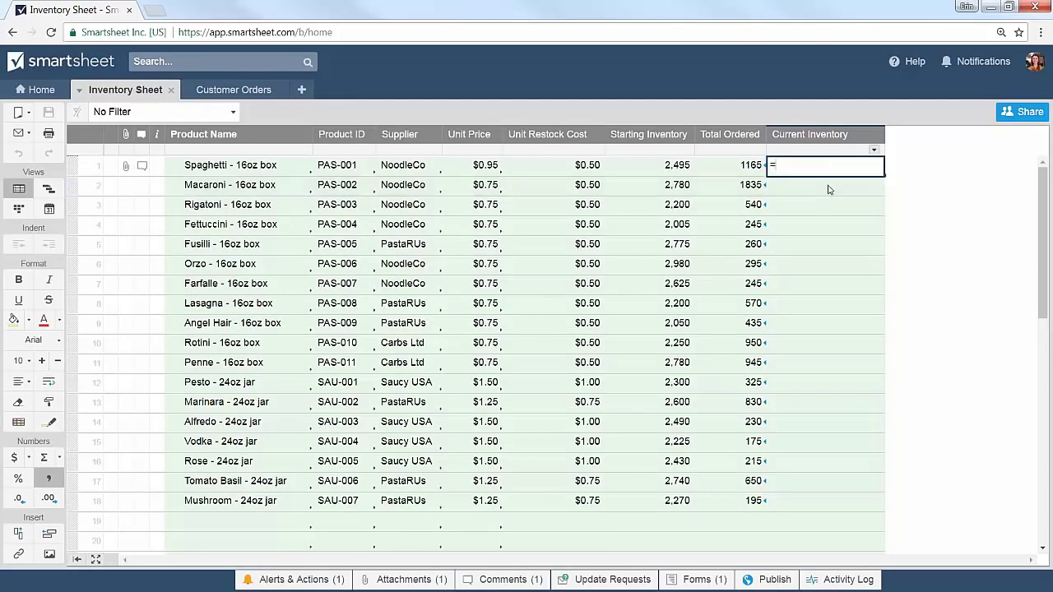
left_click(657, 171)
type("-")
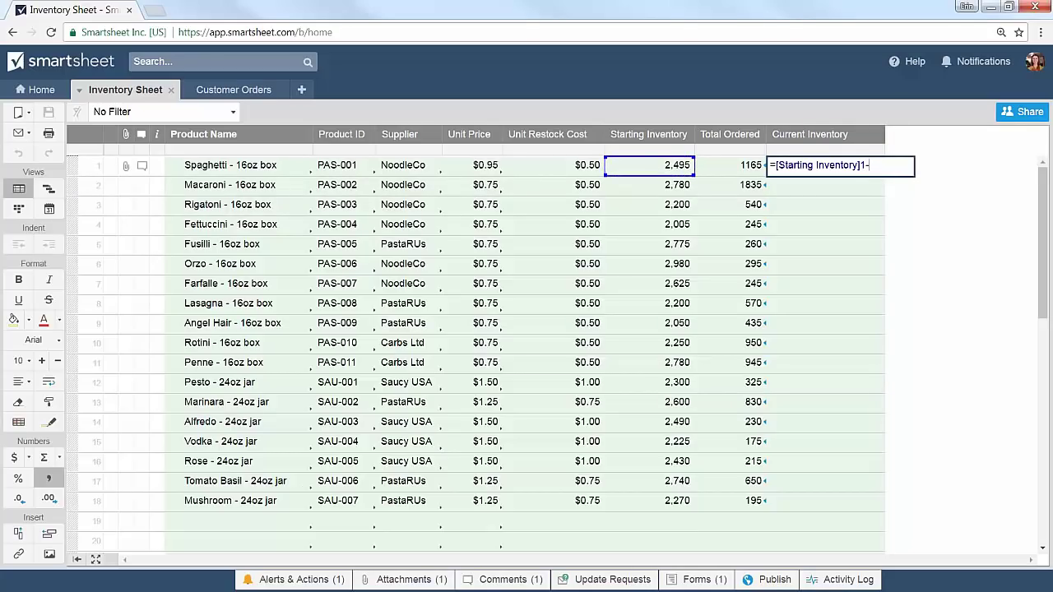
left_click(724, 165)
key("Return")
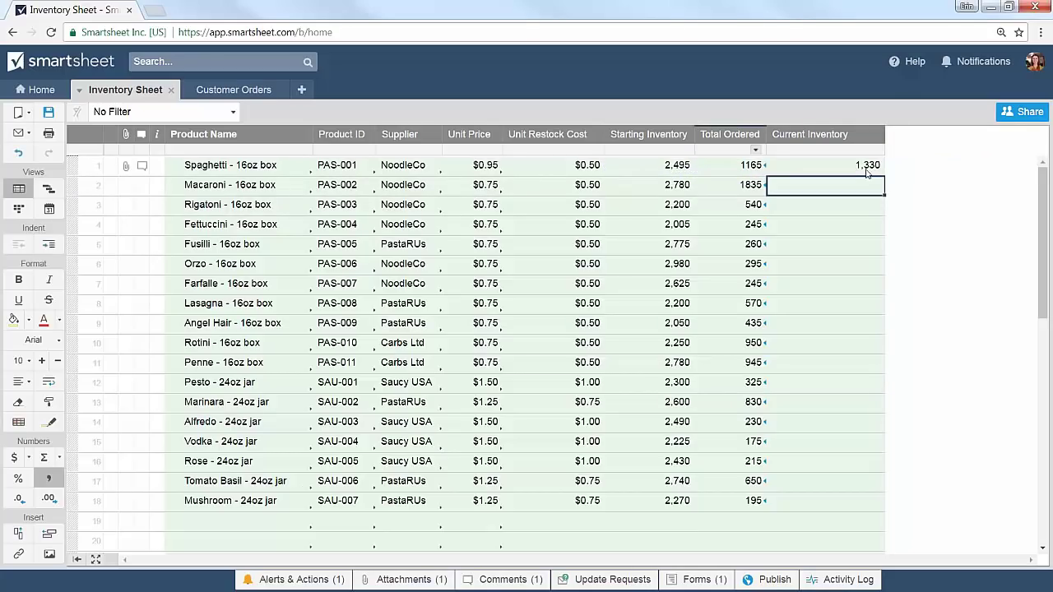
left_click(855, 167)
left_click_drag(884, 175, 884, 465)
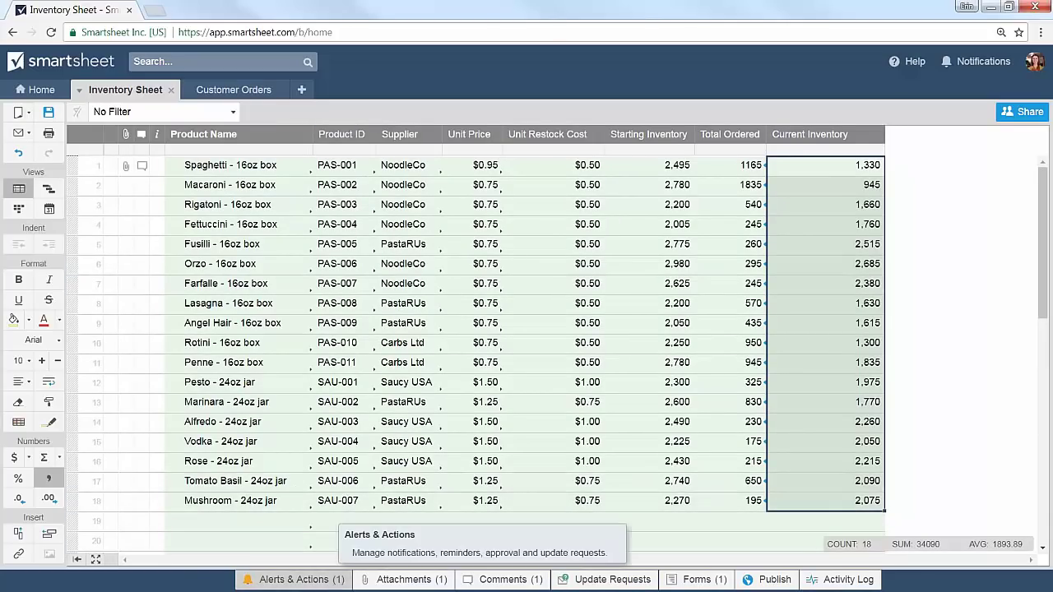
Step: Review the conditions of the Inventory Sheet's Restock Notification rule and close the rules dialog
left_click(296, 579)
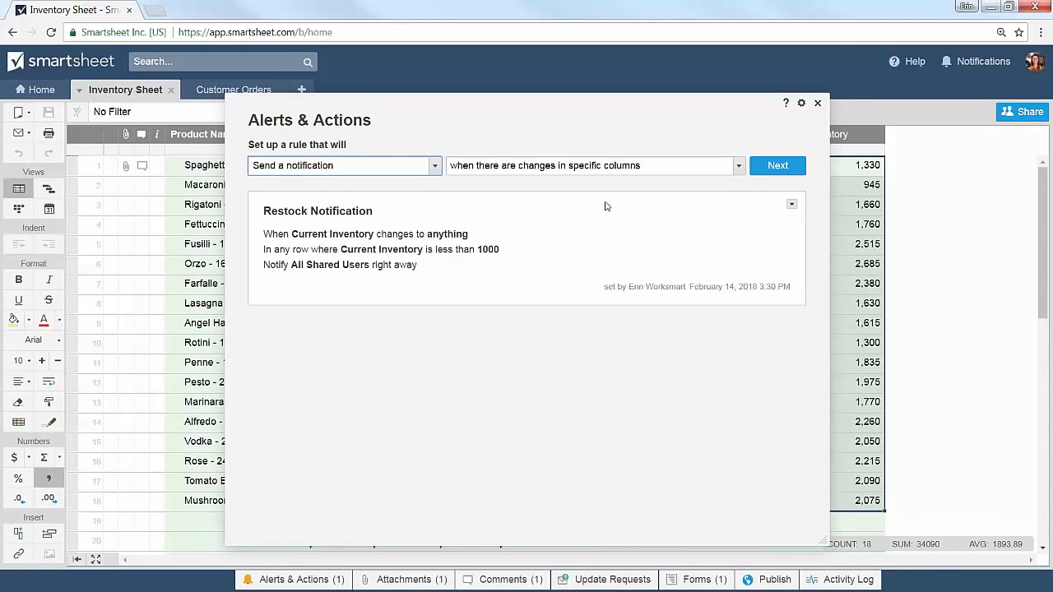
left_click(818, 102)
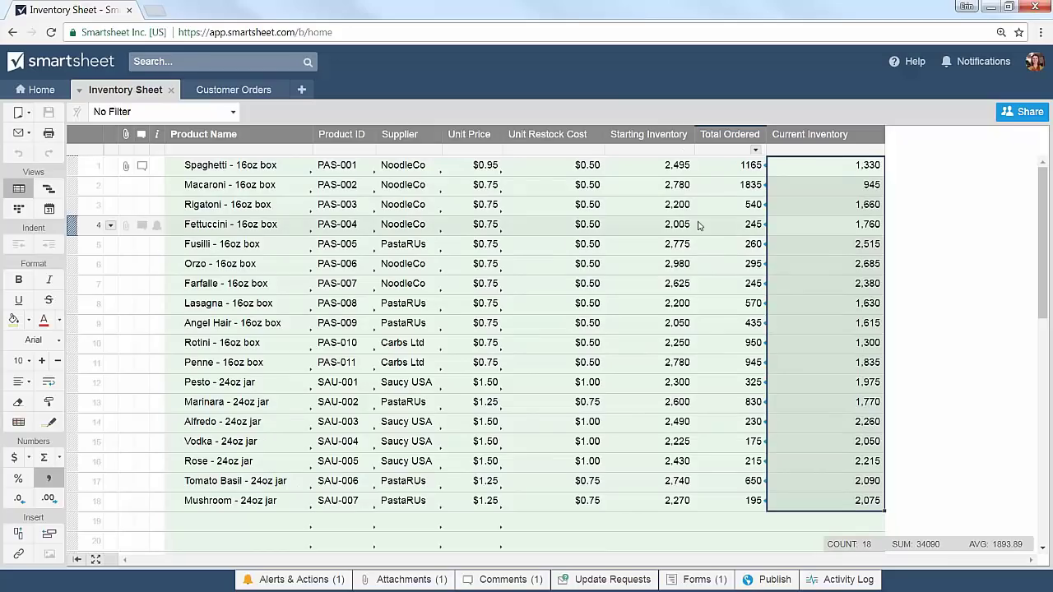
Step: Set the Quantity of order PO-000001 in Customer Orders to 1000 and save the sheet
left_click(235, 92)
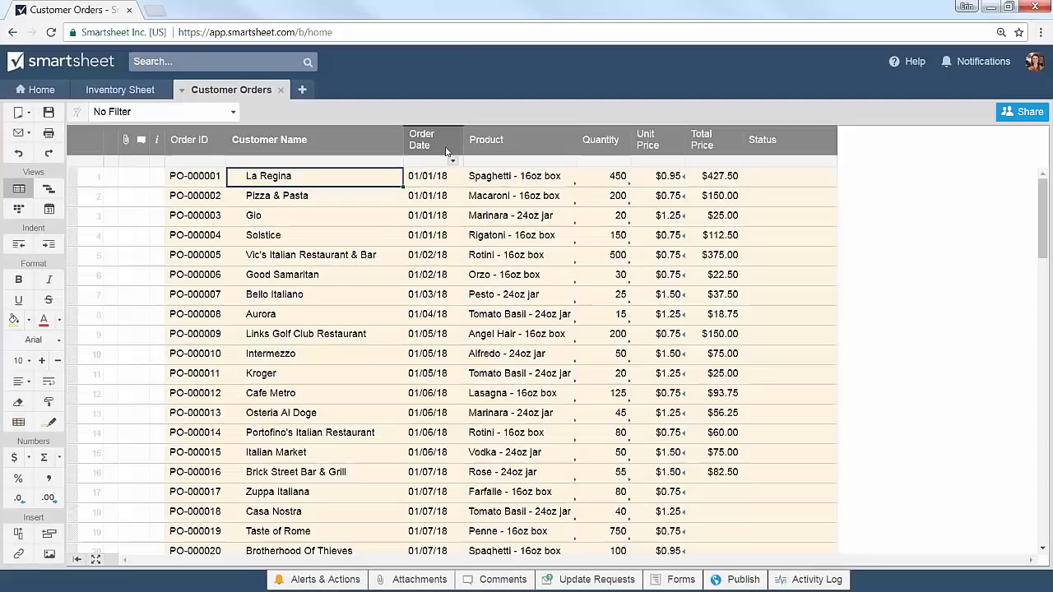
left_click(599, 179)
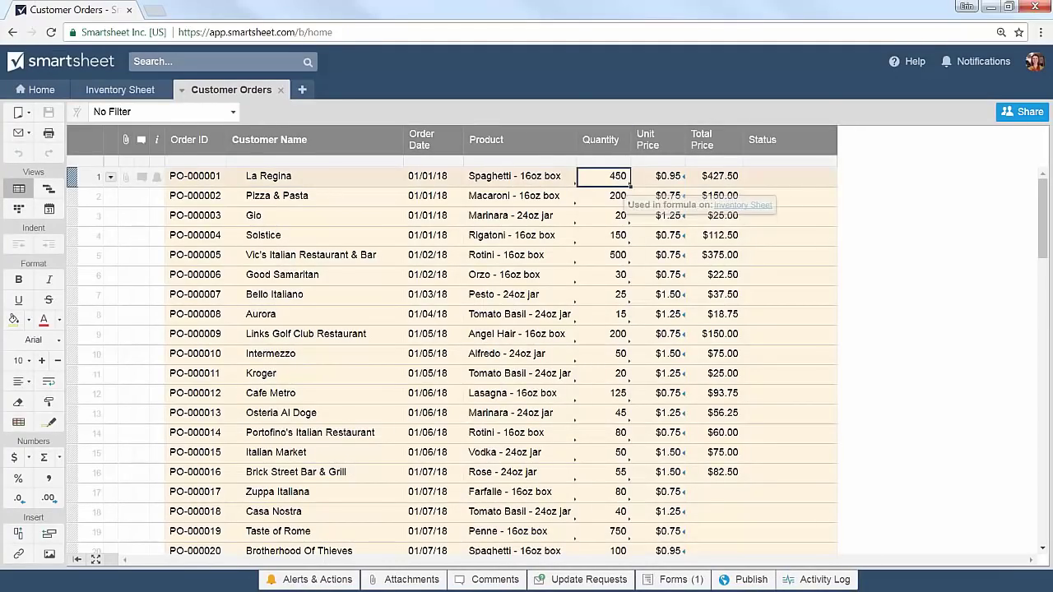
type("1000")
key("Return")
left_click(49, 113)
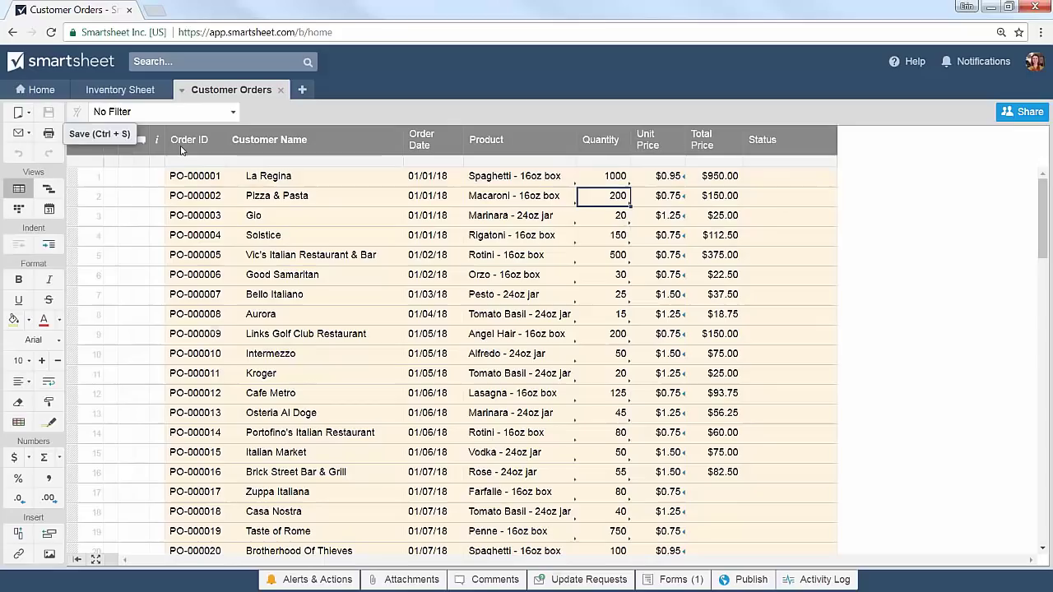
Step: Check the Spaghetti row's Total Ordered and Current Inventory in the Inventory Sheet against the Restock Notification rule
left_click(152, 94)
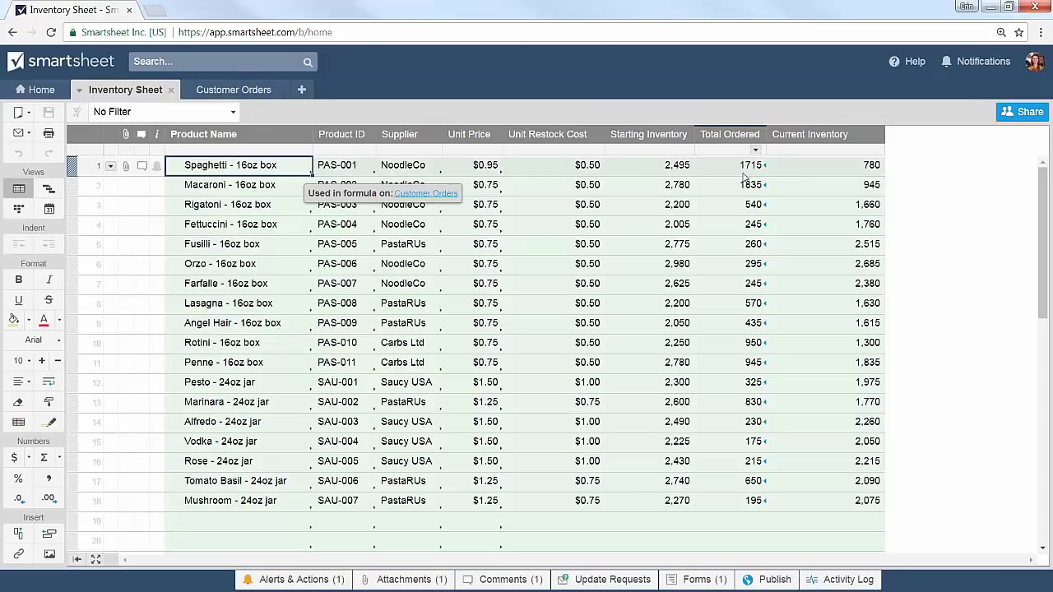
left_click(860, 165)
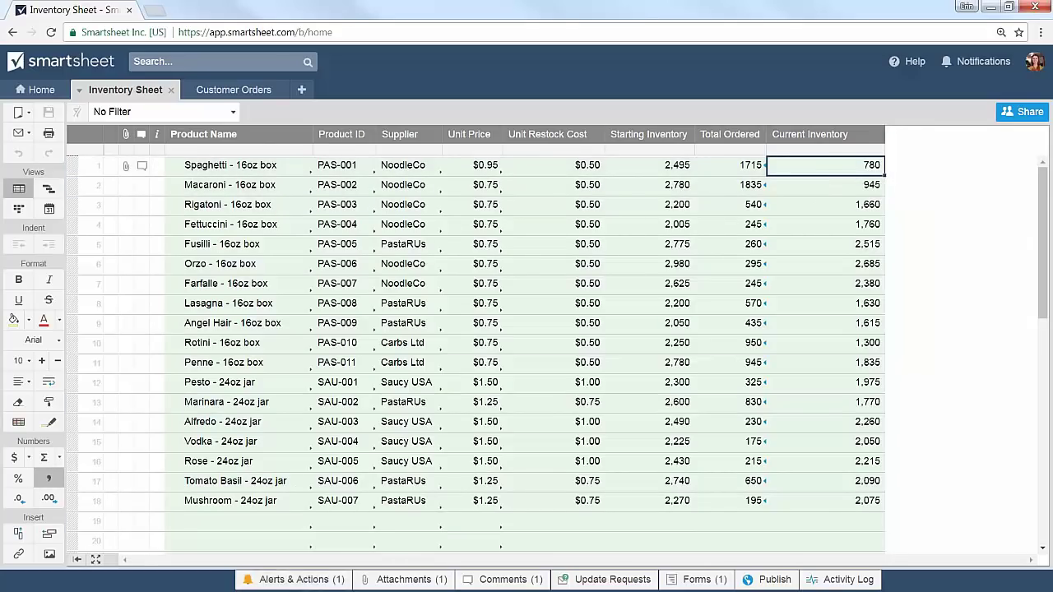
left_click(288, 579)
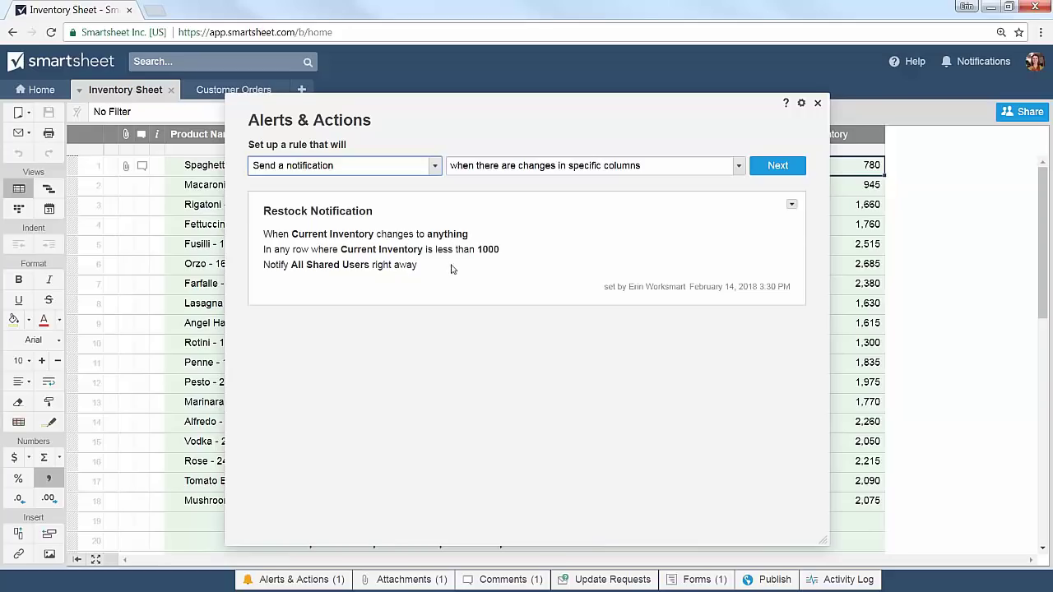
left_click(817, 105)
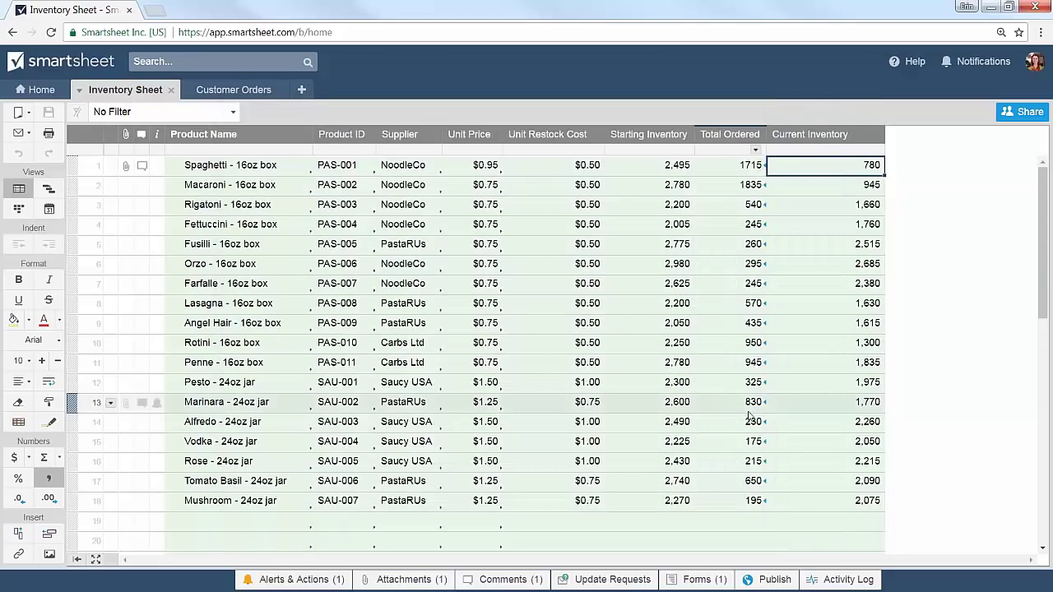